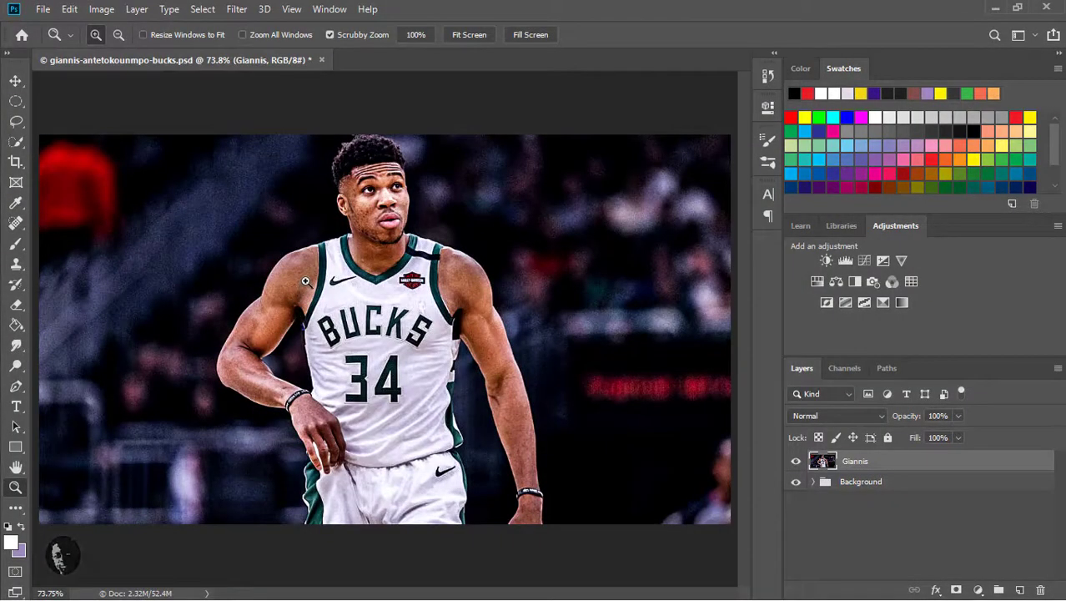
# Zoom the photo to 100% and set rectangles to black fill with a 4 px red stroke.
pyautogui.click(337, 162)
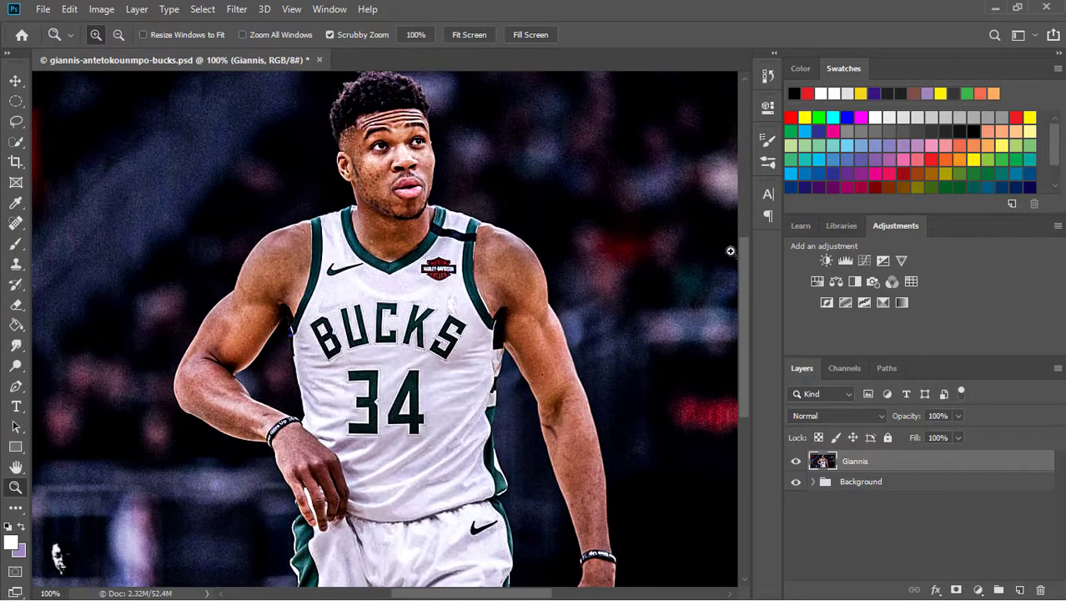
pyautogui.moveTo(743, 247); pyautogui.dragTo(744, 233)
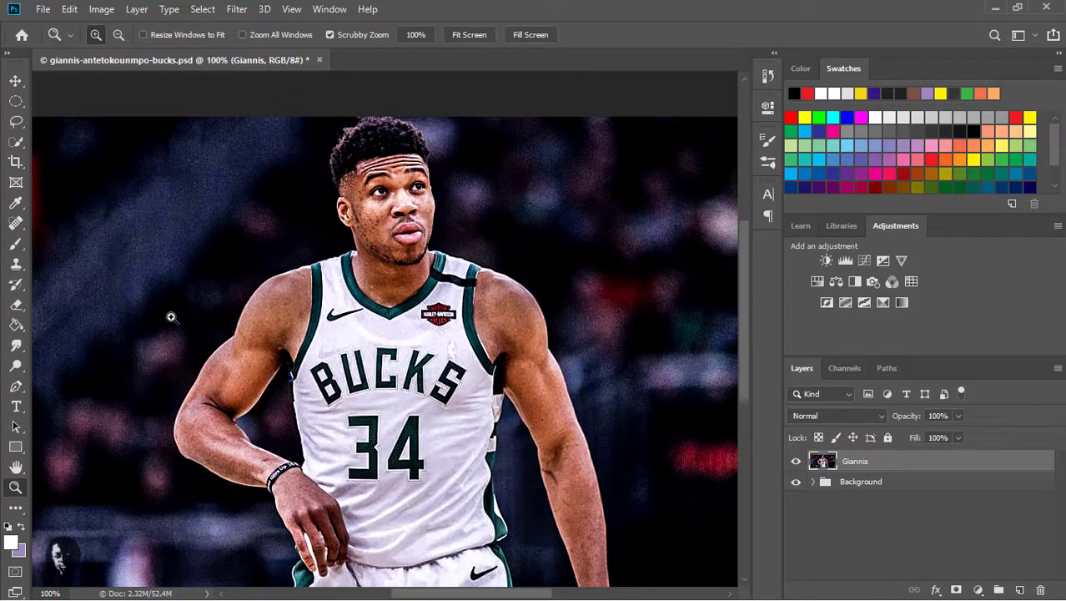
pyautogui.click(16, 448)
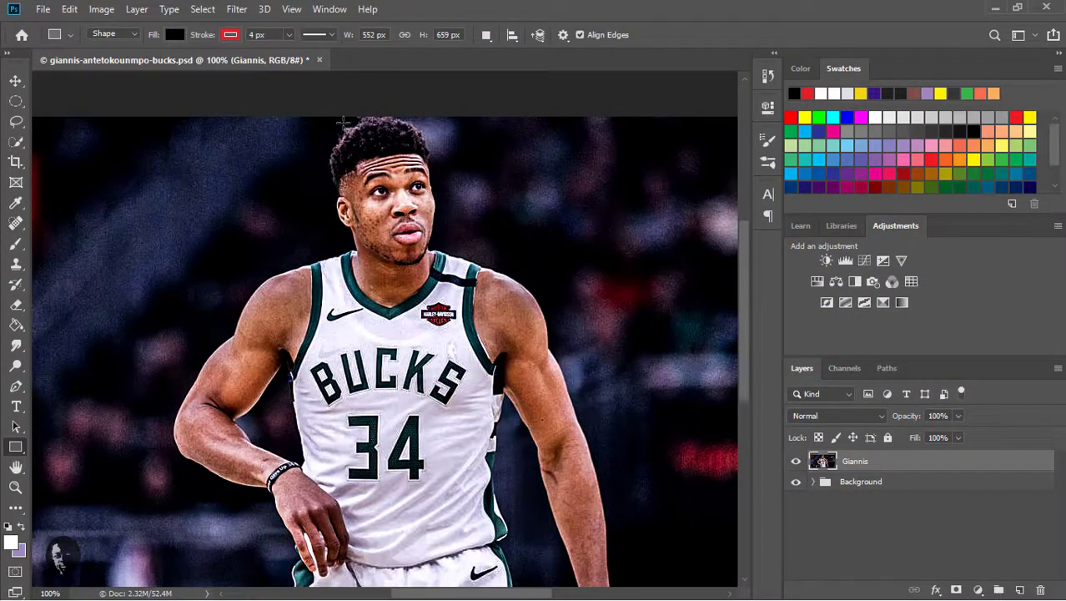
# Draw a 110 × 387 px black, red-outlined rectangle over the player's face and chest.
pyautogui.moveTo(342, 123)
pyautogui.mouseDown()
pyautogui.moveTo(426, 223)
pyautogui.moveTo(428, 425)
pyautogui.mouseUp()
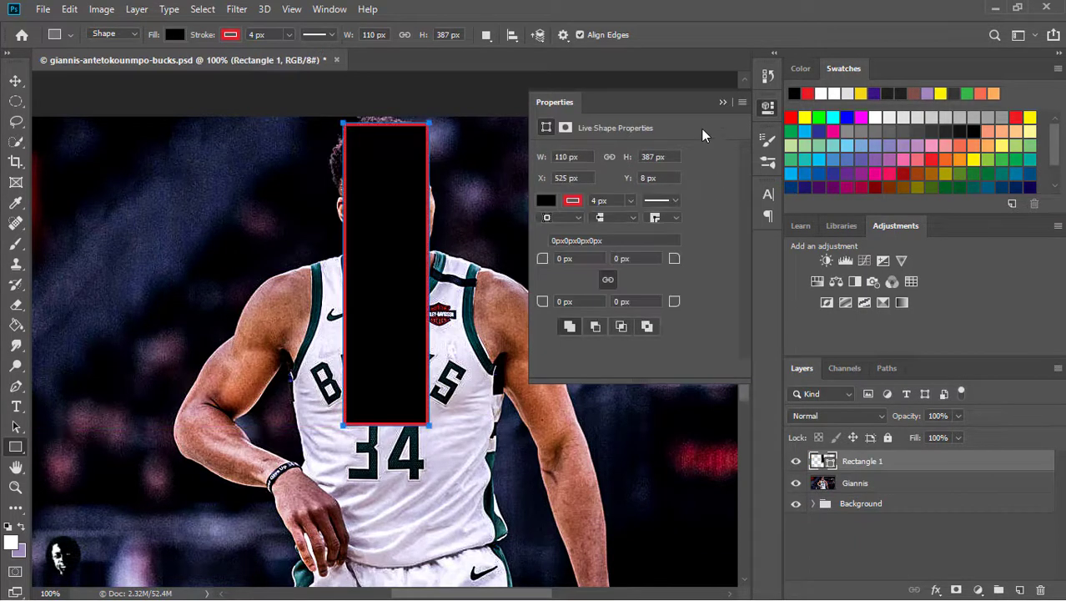
pyautogui.click(722, 103)
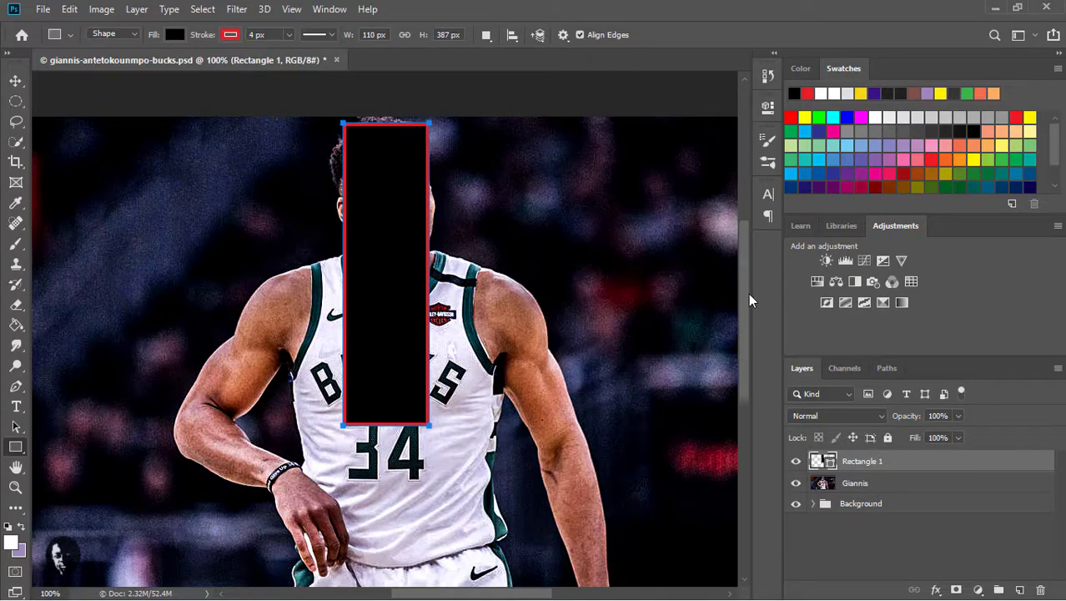
pyautogui.moveTo(748, 293)
pyautogui.mouseDown()
pyautogui.moveTo(746, 350)
pyautogui.moveTo(746, 337)
pyautogui.mouseUp()
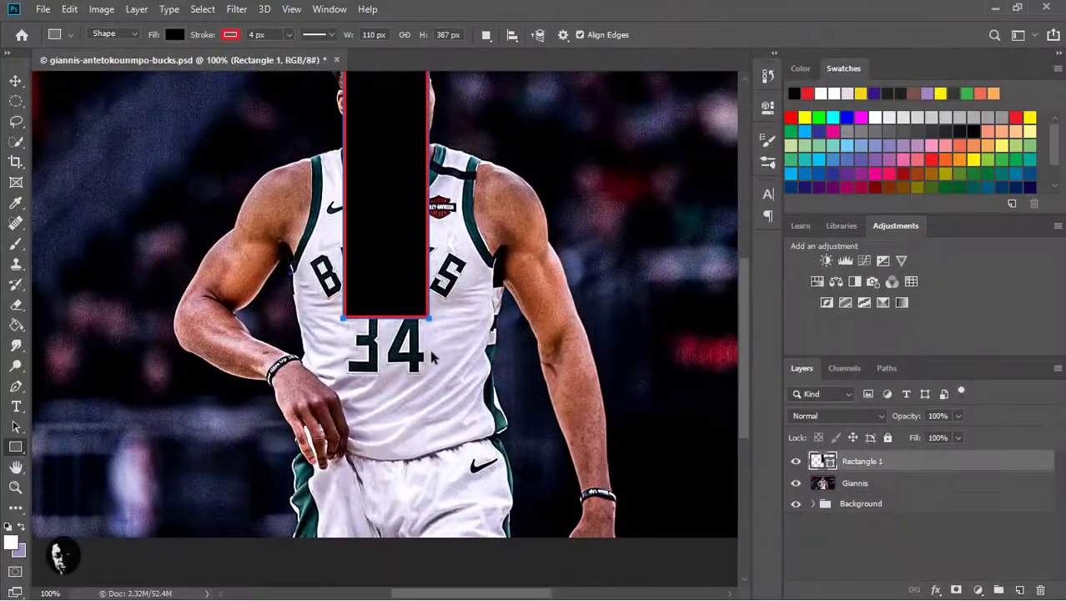
# Duplicate Rectangle 1 and nudge the copy down so the two stack vertically.
pyautogui.hotkey('ctrl', 'j')
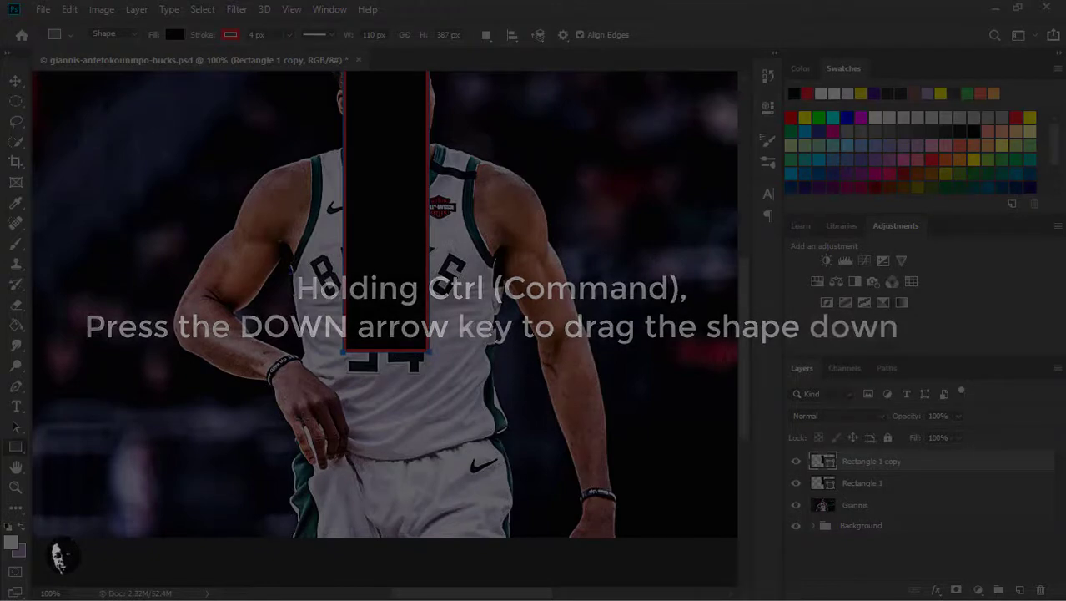
pyautogui.hotkey('shift', 'Down')
pyautogui.hotkey('shift', 'Down')
pyautogui.hotkey('shift', 'Down')
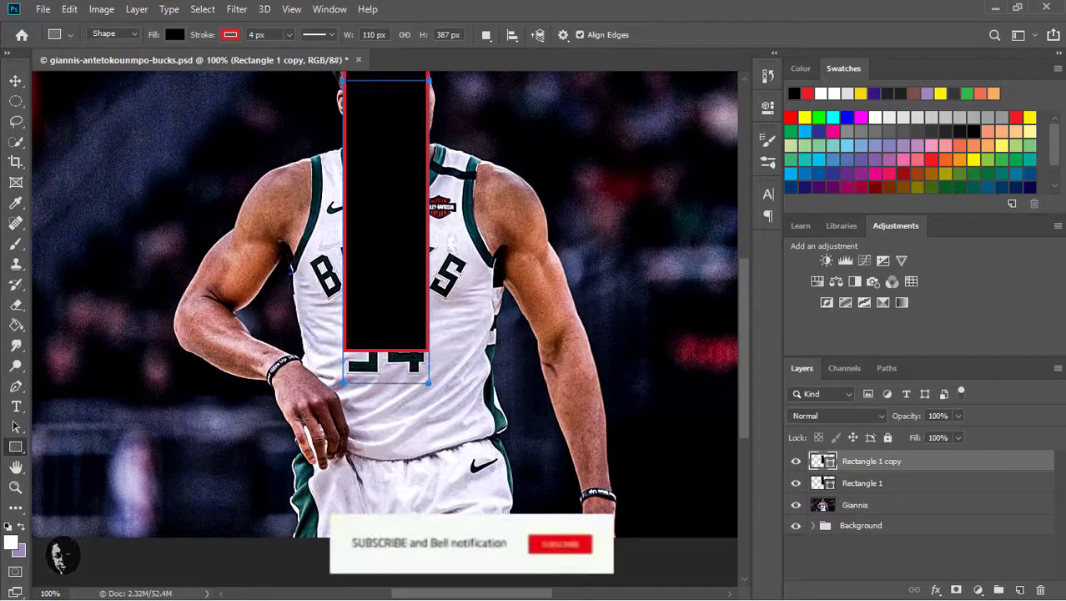
pyautogui.hotkey('shift', 'Down')
pyautogui.hotkey('shift', 'Down')
pyautogui.hotkey('shift', 'Down')
pyautogui.hotkey('shift', 'Down')
pyautogui.hotkey('shift', 'Down')
pyautogui.hotkey('shift', 'Down')
pyautogui.hotkey('shift', 'Down')
pyautogui.hotkey('shift', 'Down')
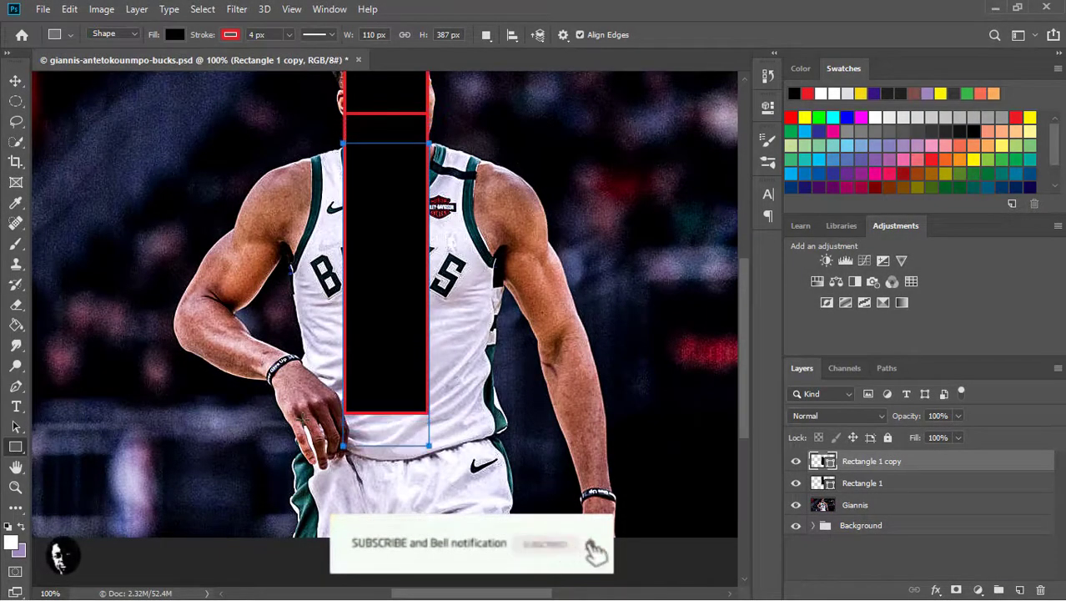
pyautogui.hotkey('shift', 'Down')
pyautogui.hotkey('shift', 'Down')
pyautogui.hotkey('shift', 'Down')
pyautogui.hotkey('shift', 'Down')
pyautogui.hotkey('shift', 'Down')
pyautogui.hotkey('shift', 'Down')
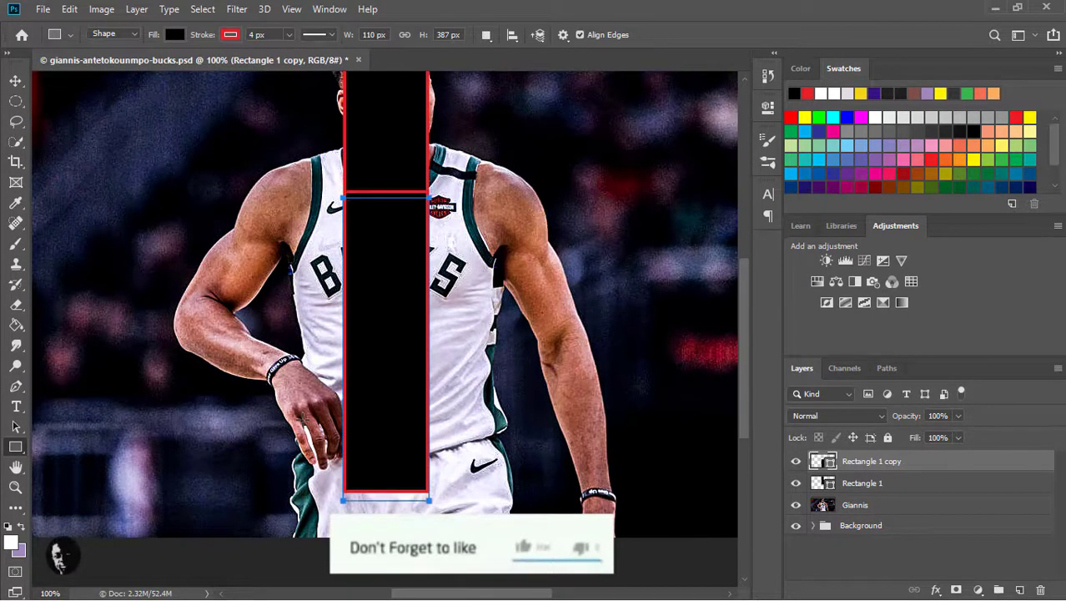
pyautogui.hotkey('shift', 'Down')
pyautogui.hotkey('shift', 'Down')
pyautogui.hotkey('shift', 'Down')
pyautogui.hotkey('shift', 'Down')
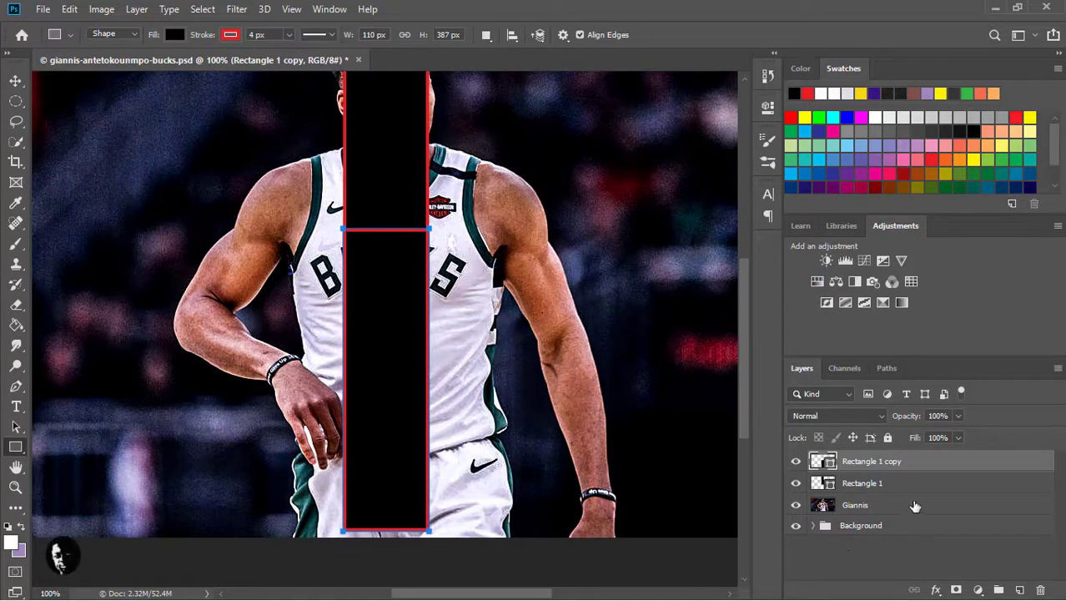
pyautogui.hotkey('shift', 'Down')
pyautogui.hotkey('shift', 'Down')
pyautogui.hotkey('shift', 'Down')
pyautogui.hotkey('alt', '[')
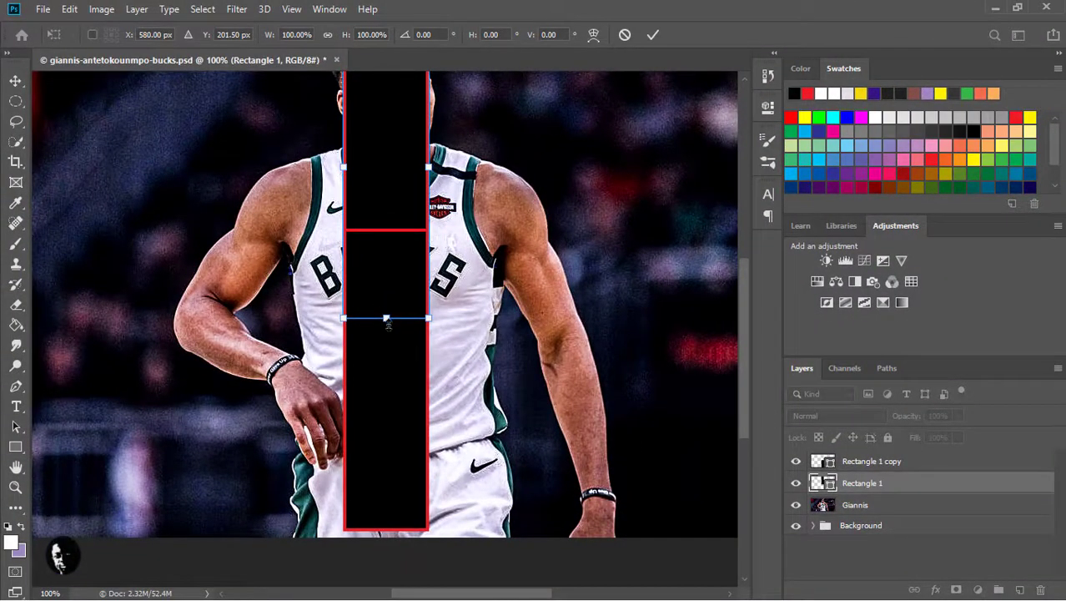
# Shorten Rectangle 1 to about 67% height, leaving a small gap above the copy.
pyautogui.moveTo(386, 317); pyautogui.dragTo(386, 214)
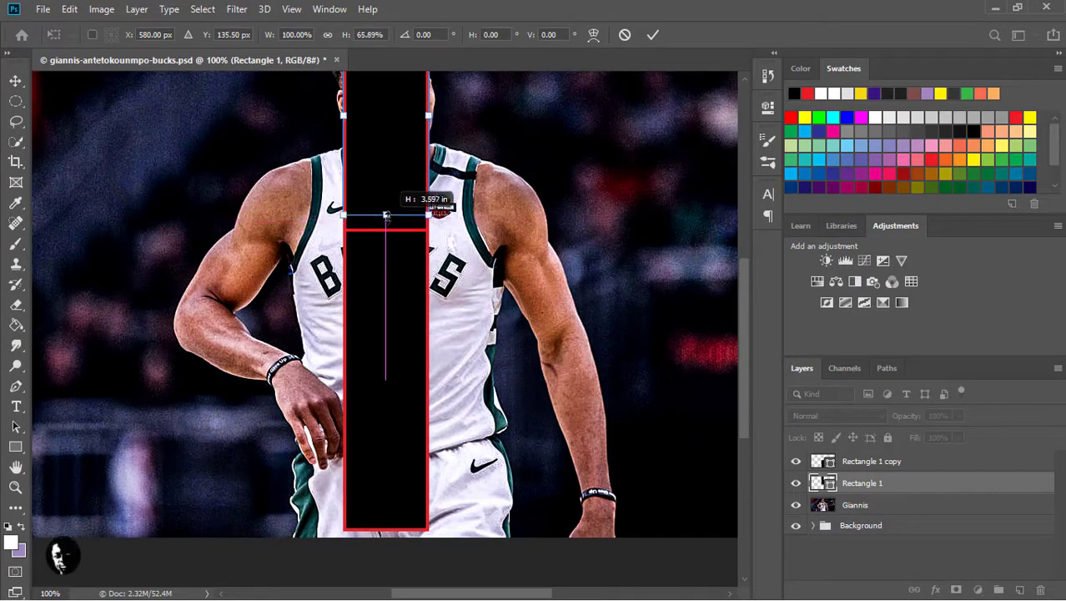
pyautogui.moveTo(386, 215); pyautogui.dragTo(386, 219)
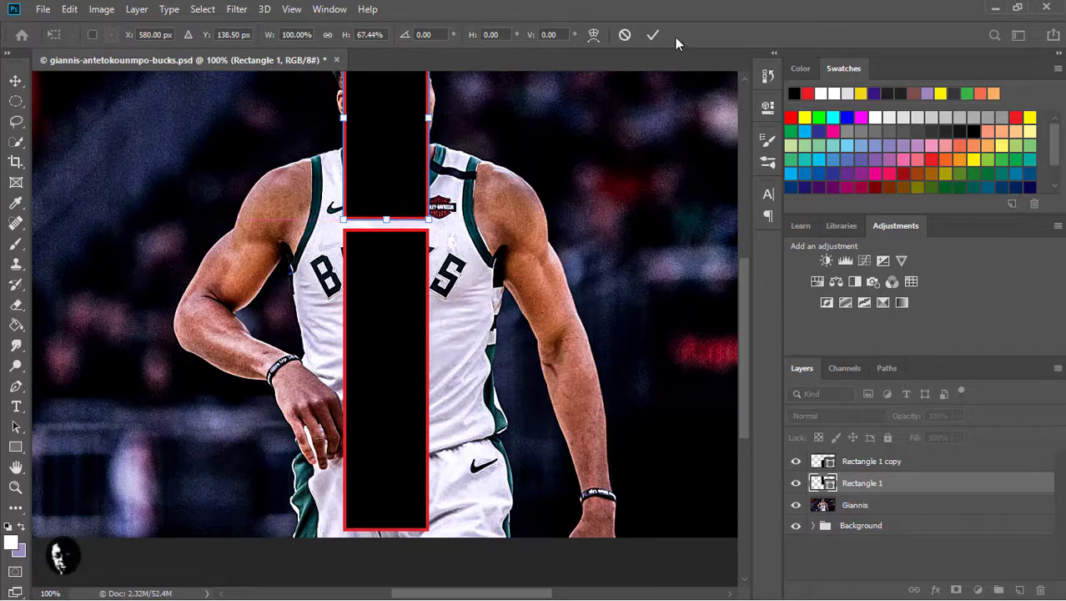
pyautogui.press('Return')
# Fit the whole photo on screen and select the Rectangle 1 copy layer.
pyautogui.press('z')
pyautogui.rightClick(460, 297)
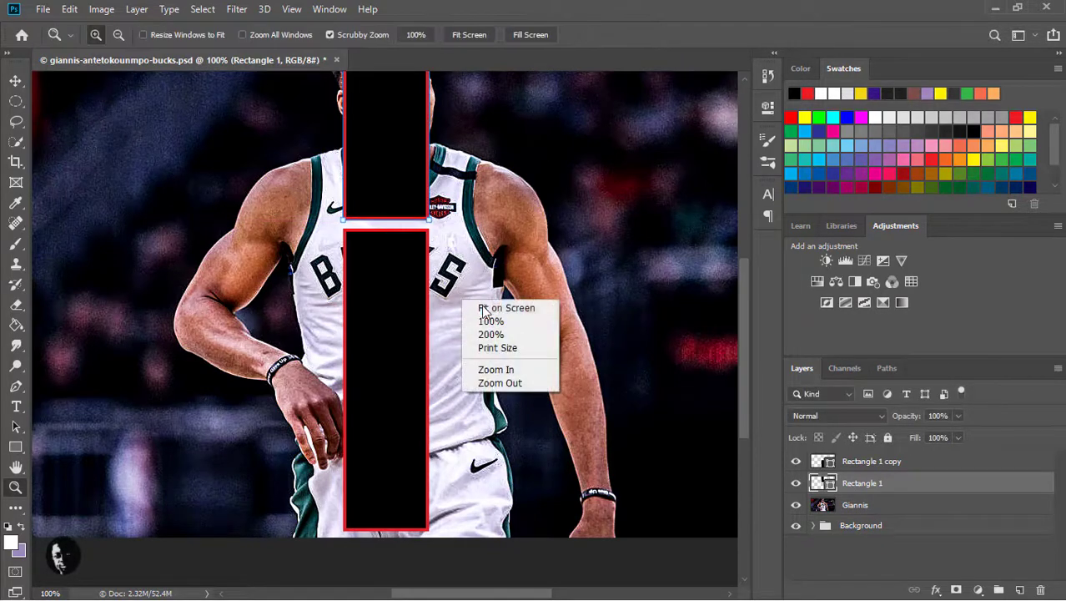
pyautogui.click(482, 306)
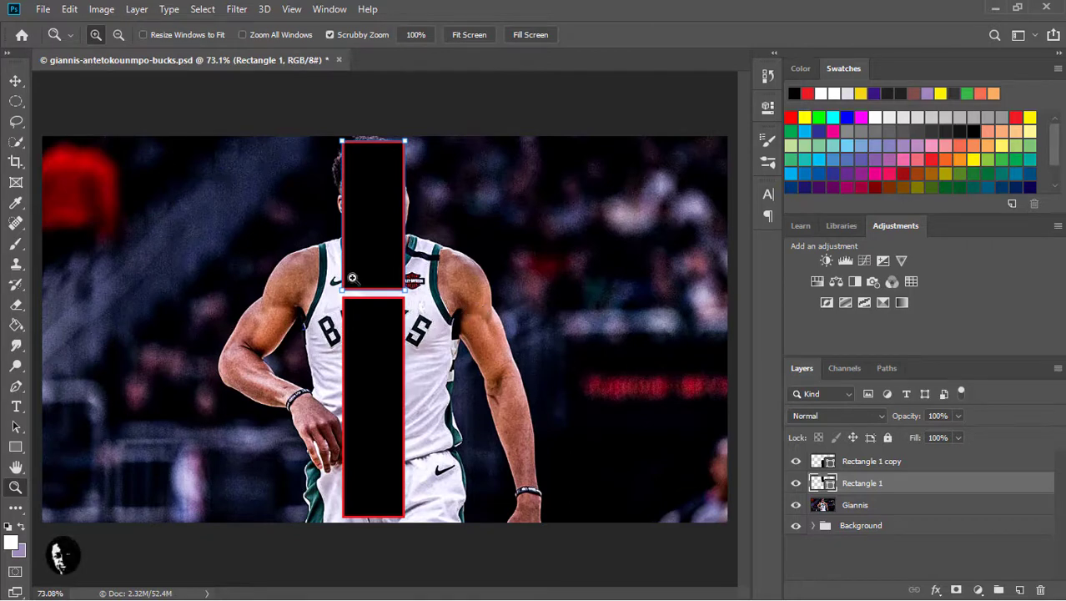
pyautogui.click(873, 464)
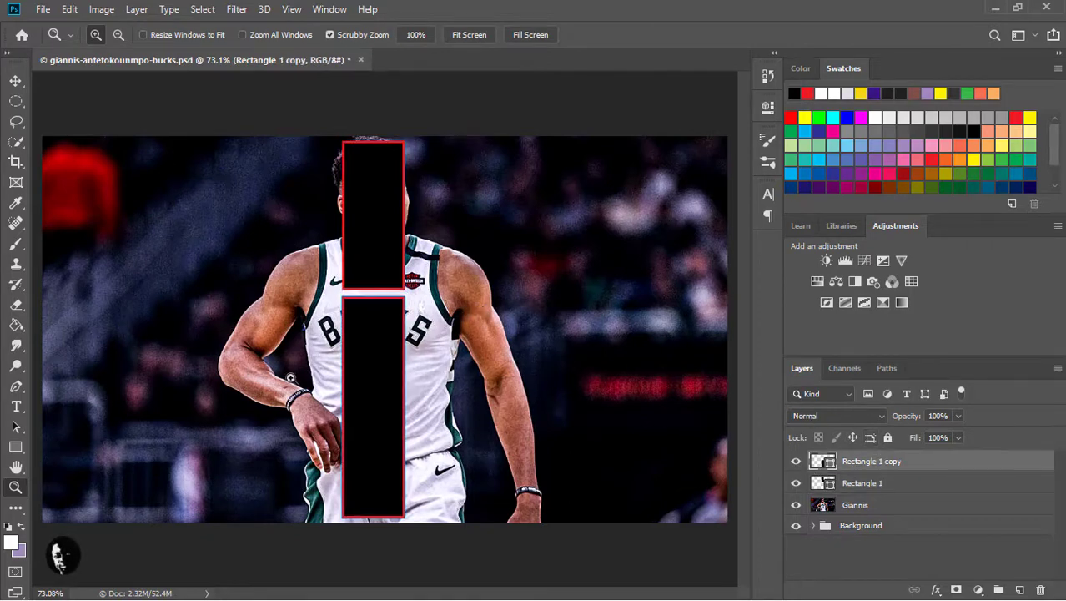
# Draw an 87 × 286 px Rectangle 2 right of the stacked pair, over the shoulder and arm.
pyautogui.click(16, 448)
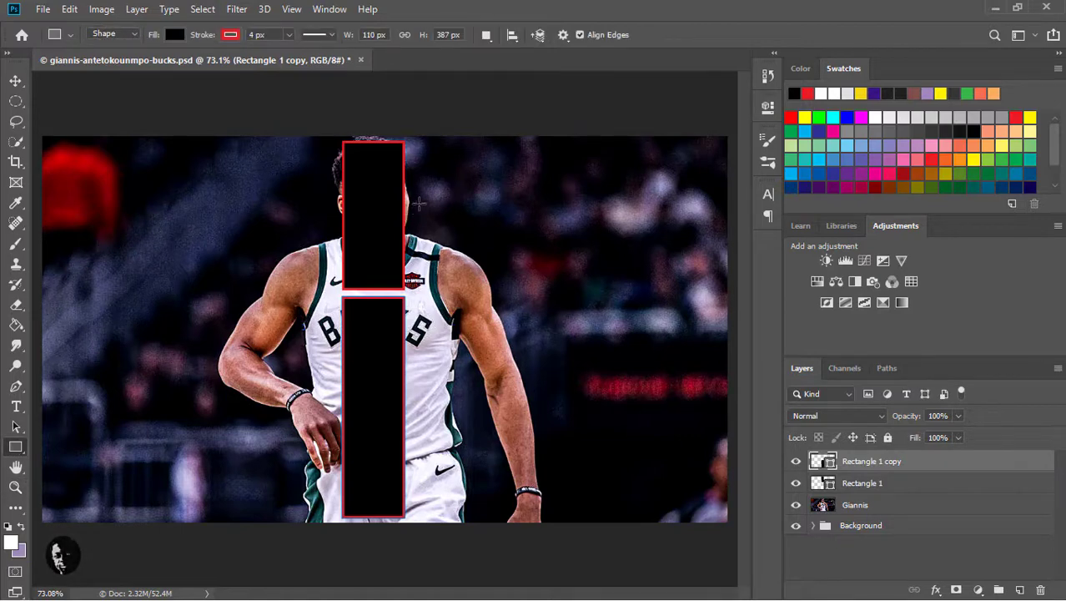
pyautogui.moveTo(415, 216)
pyautogui.mouseDown()
pyautogui.moveTo(472, 314)
pyautogui.moveTo(463, 390)
pyautogui.mouseUp()
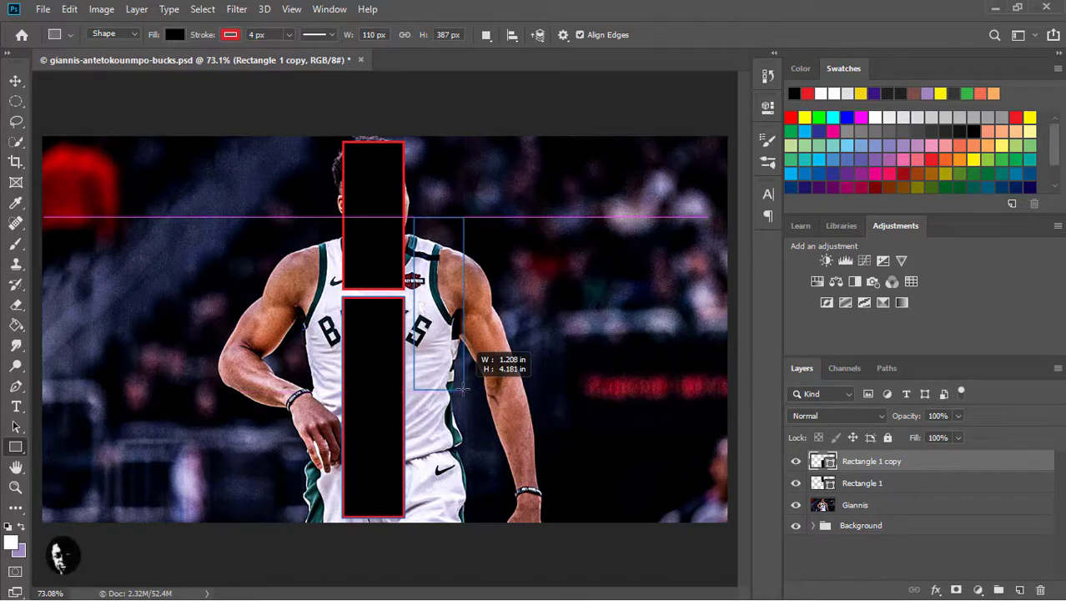
pyautogui.moveTo(462, 389); pyautogui.dragTo(465, 380)
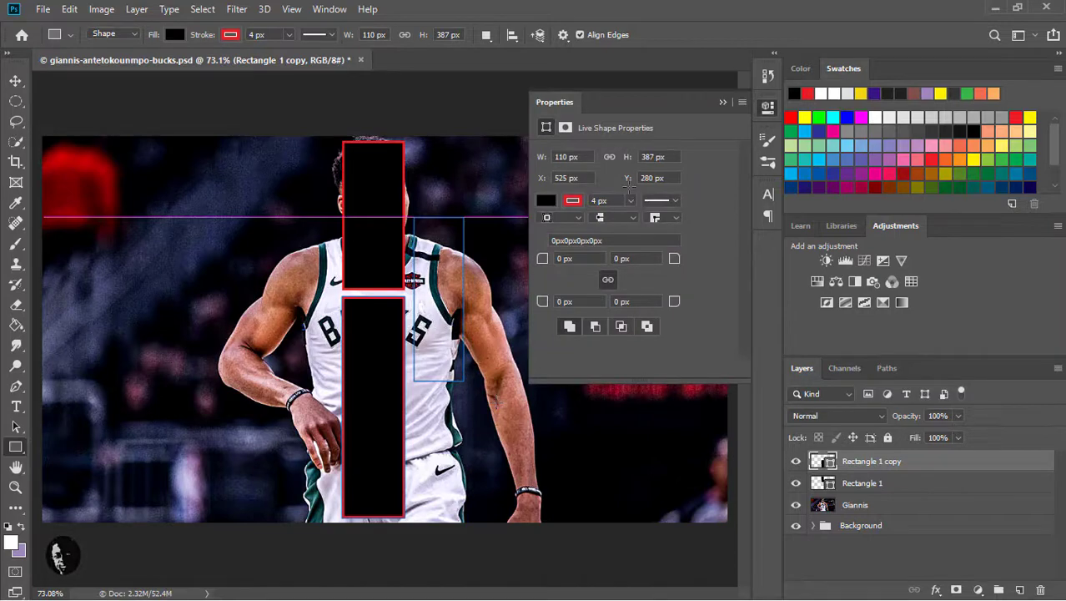
pyautogui.click(724, 102)
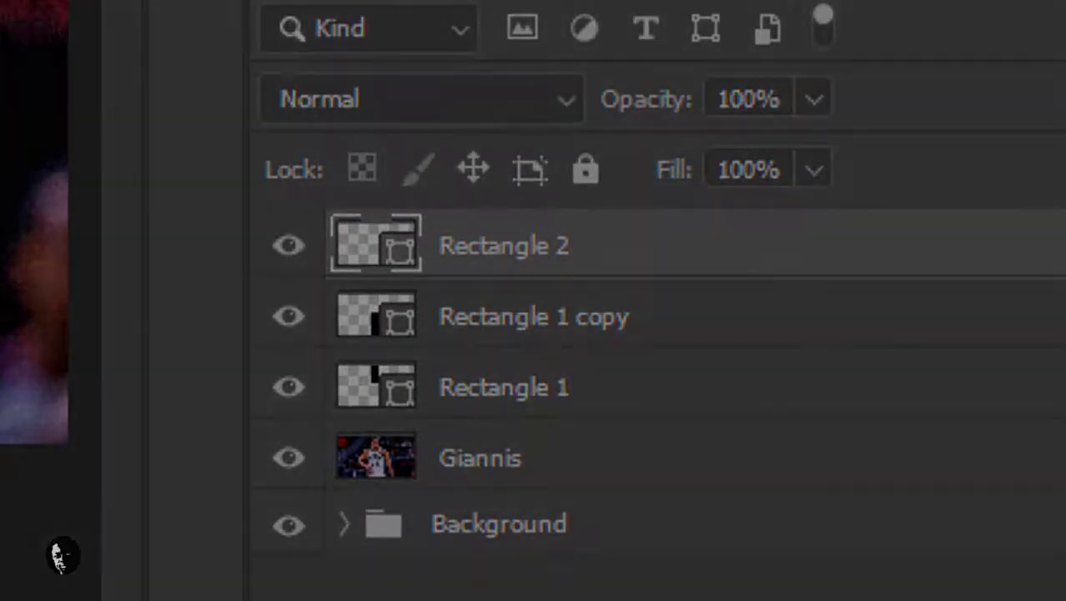
pyautogui.hotkey('ctrl', 'j')
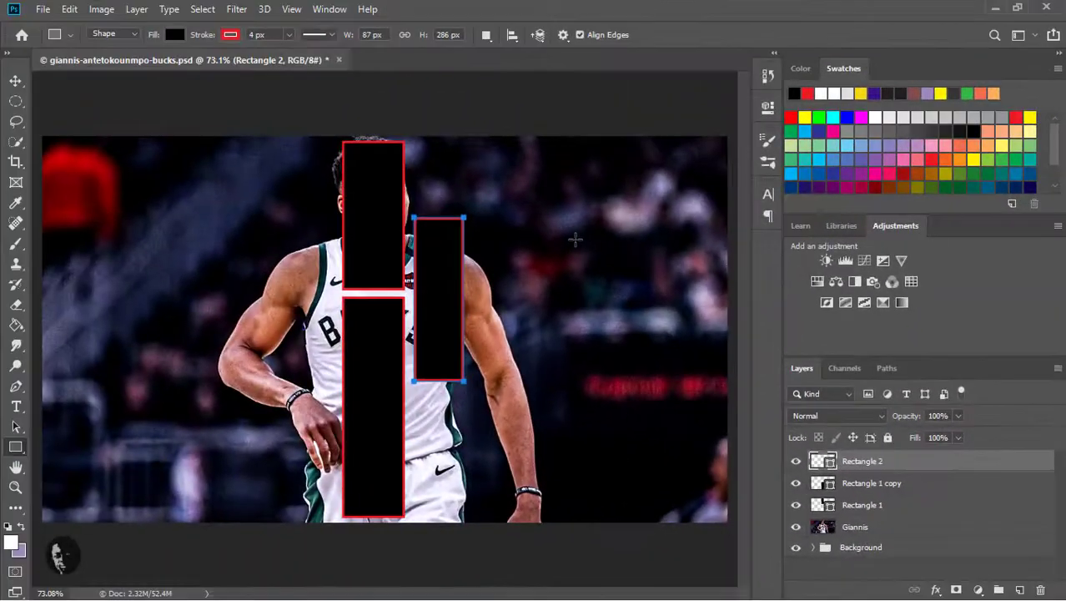
# Move the Rectangle 2 copy left over the player's left arm to mirror the right strip, then duplicate it.
pyautogui.hotkey('ctrl', 'j')
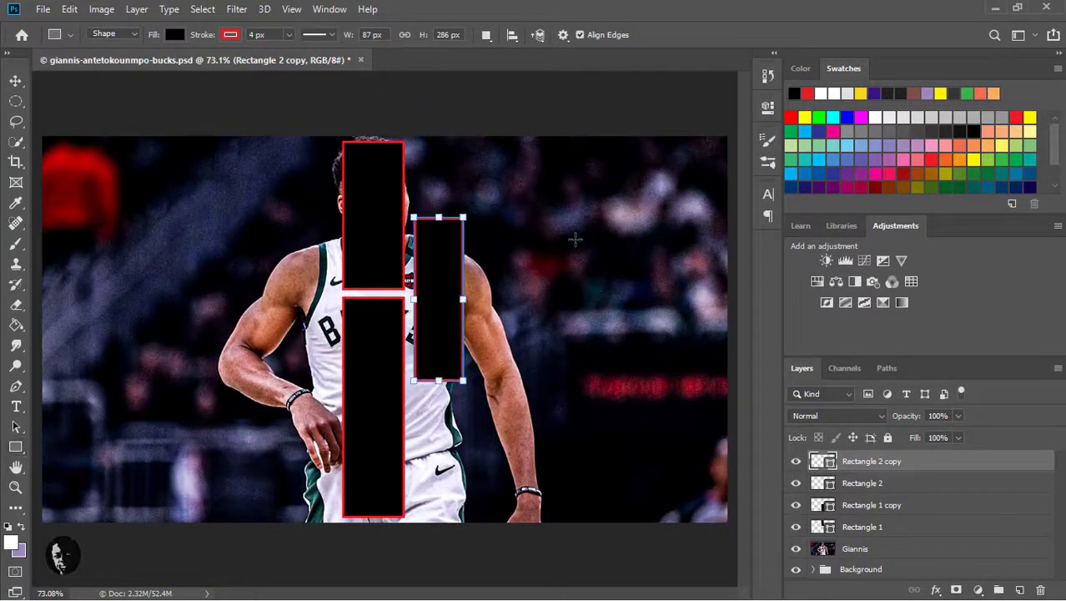
pyautogui.hotkey('ctrl', 't')
pyautogui.hotkey('shift', 'Left')
pyautogui.hotkey('shift', 'Left')
pyautogui.hotkey('shift', 'Left')
pyautogui.hotkey('shift', 'Left')
pyautogui.hotkey('shift', 'Left')
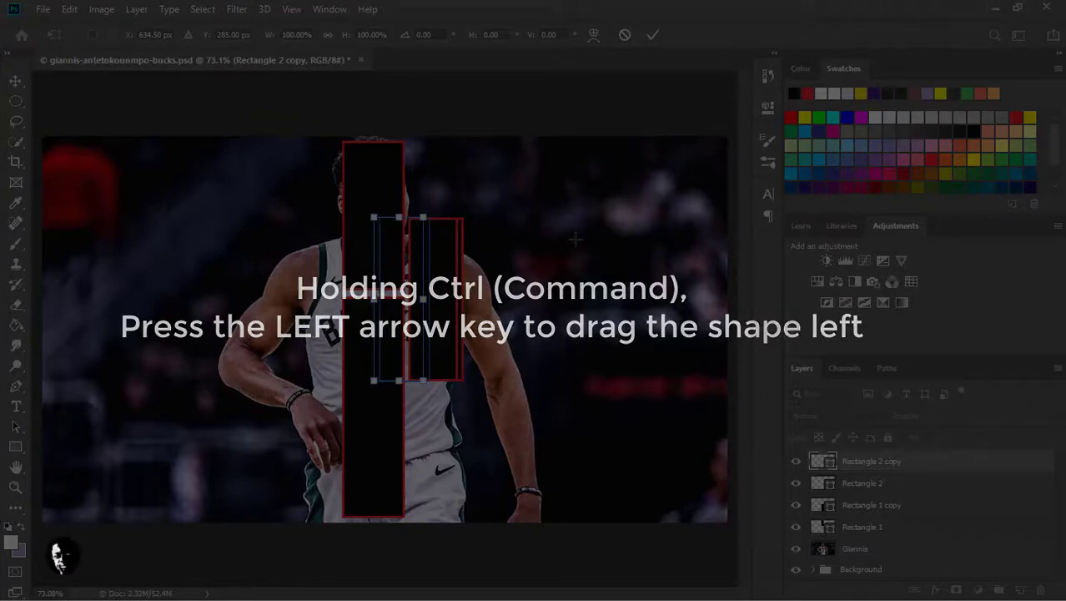
pyautogui.hotkey('shift', 'Left')
pyautogui.hotkey('shift', 'Left')
pyautogui.hotkey('shift', 'Left')
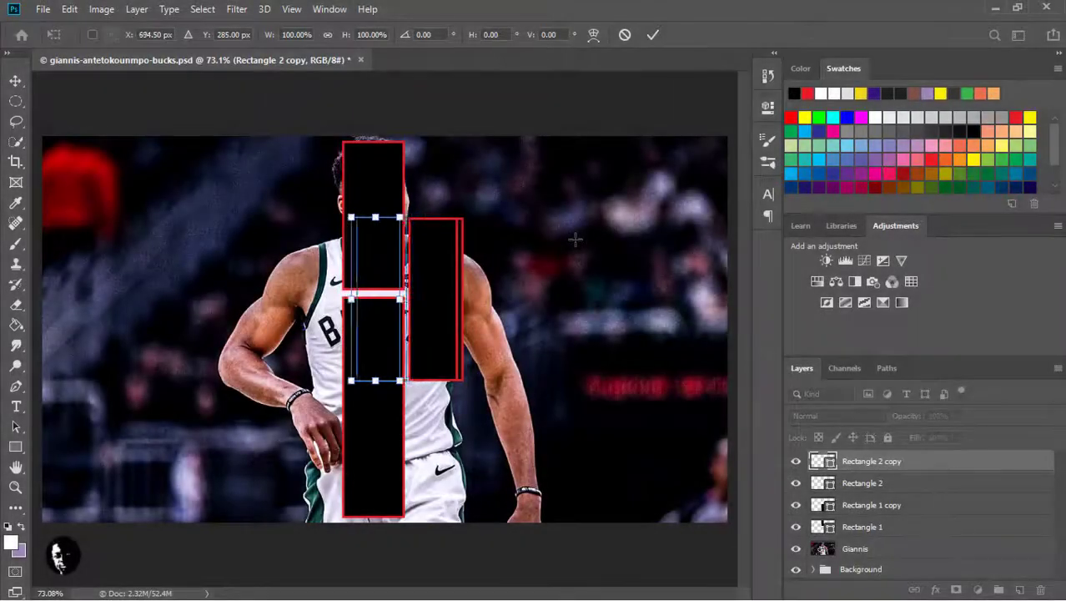
pyautogui.hotkey('shift', 'Left')
pyautogui.hotkey('shift', 'Left')
pyautogui.hotkey('shift', 'Left')
pyautogui.hotkey('shift', 'Left')
pyautogui.hotkey('shift', 'Left')
pyautogui.hotkey('shift', 'Left')
pyautogui.hotkey('shift', 'Left')
pyautogui.hotkey('shift', 'Left')
pyautogui.hotkey('shift', 'Left')
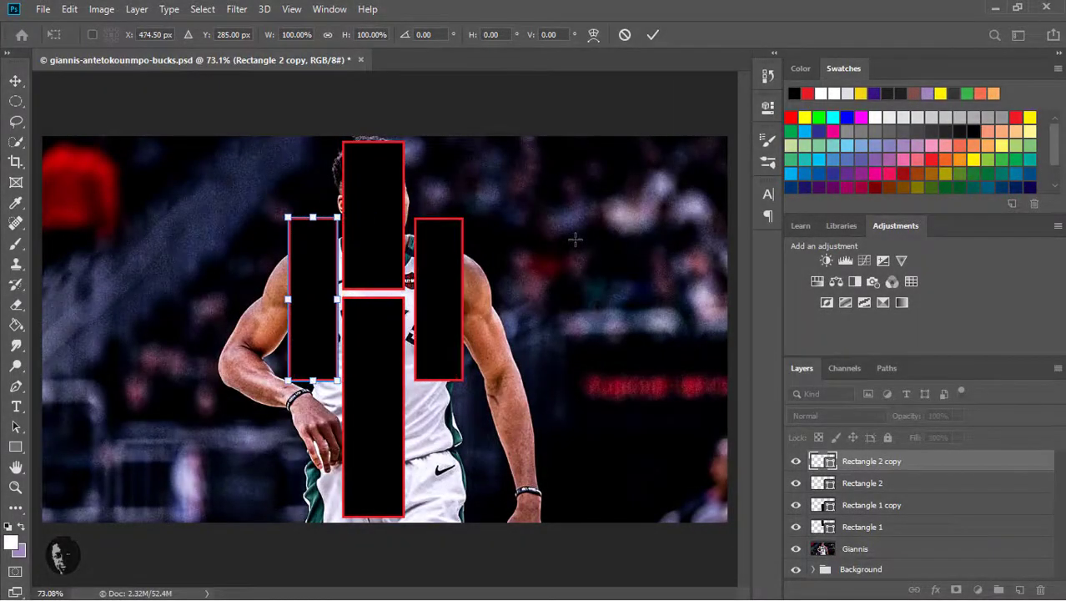
pyautogui.hotkey('shift', 'Left')
pyautogui.press('Right')
pyautogui.press('Right')
pyautogui.press('Right')
pyautogui.press('Right')
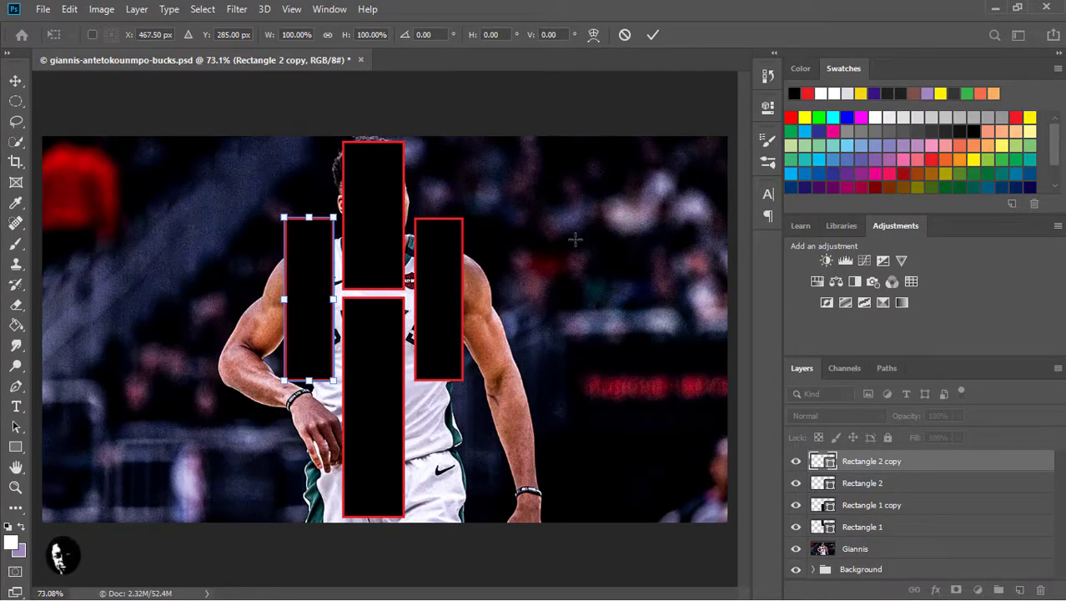
pyautogui.press('Return')
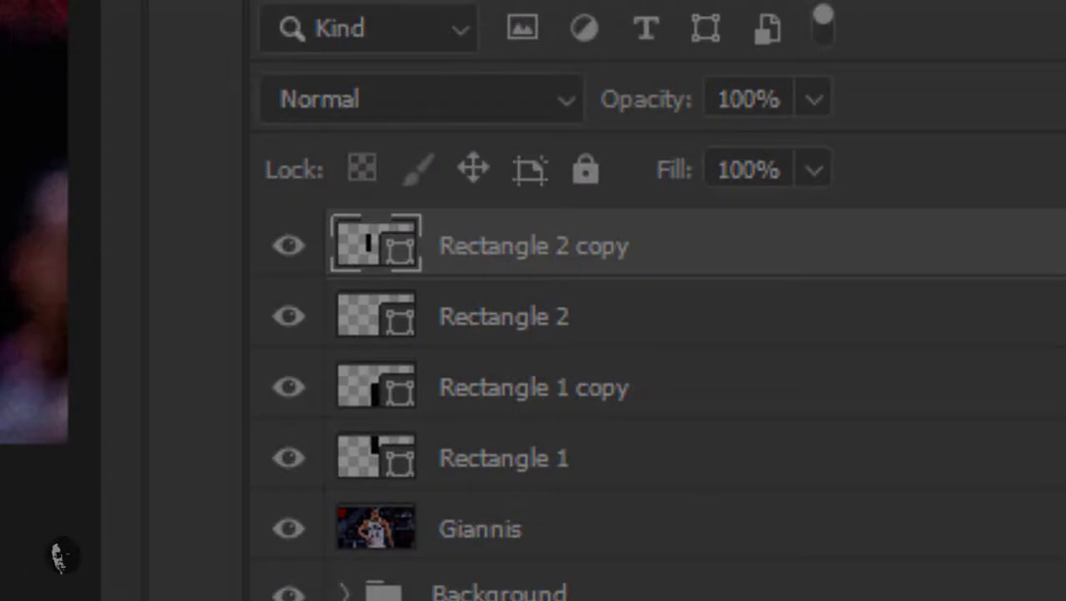
pyautogui.hotkey('ctrl', 'j')
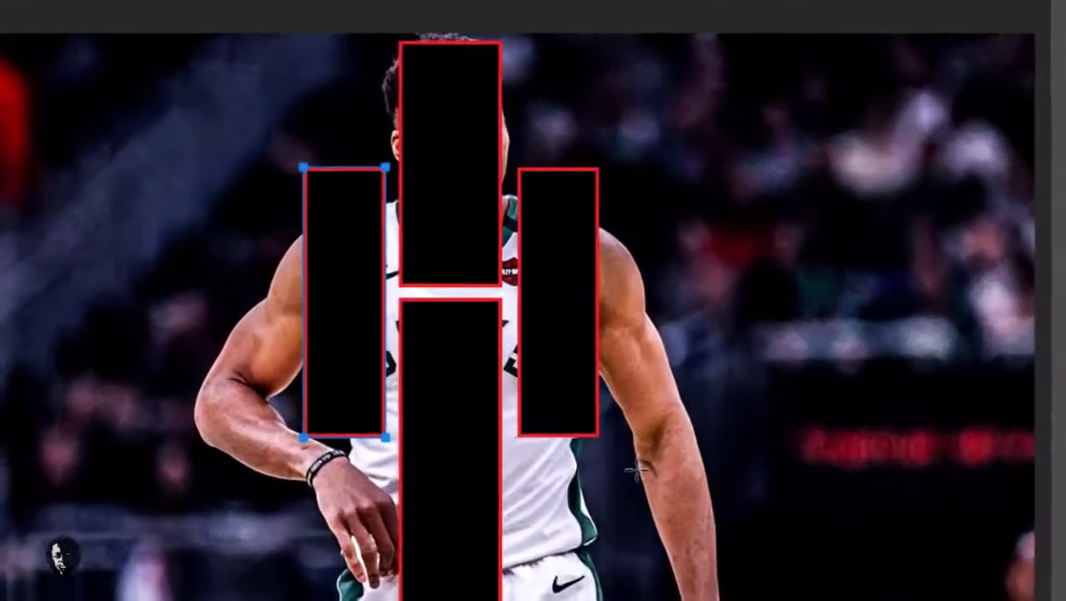
pyautogui.hotkey('ctrl', 't')
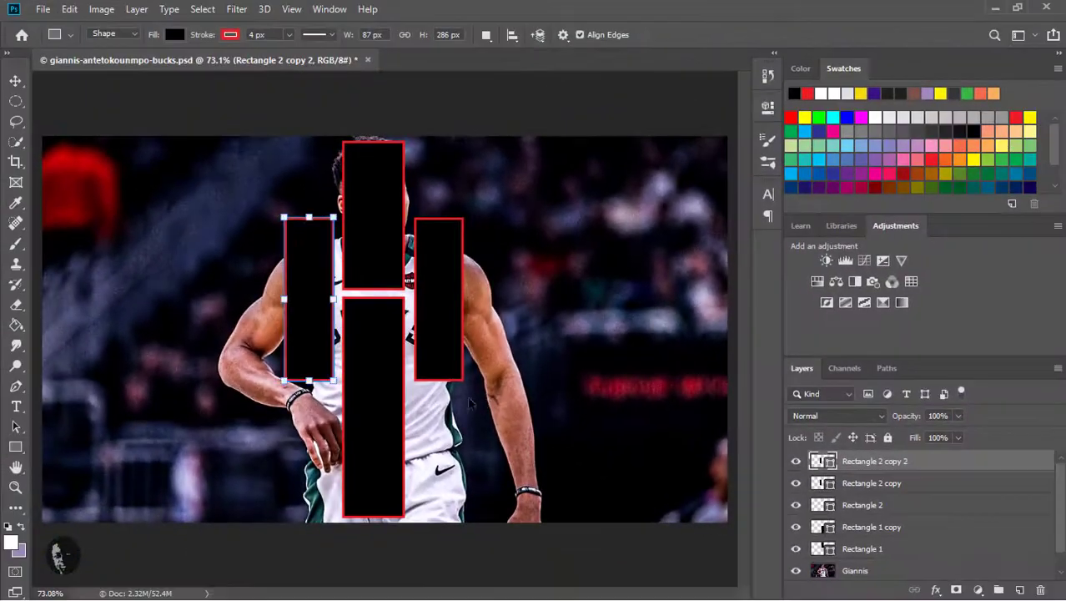
# Move the new duplicate further left and lower, scaling it taller as the outer-left strip.
pyautogui.moveTo(308, 348); pyautogui.dragTo(265, 377)
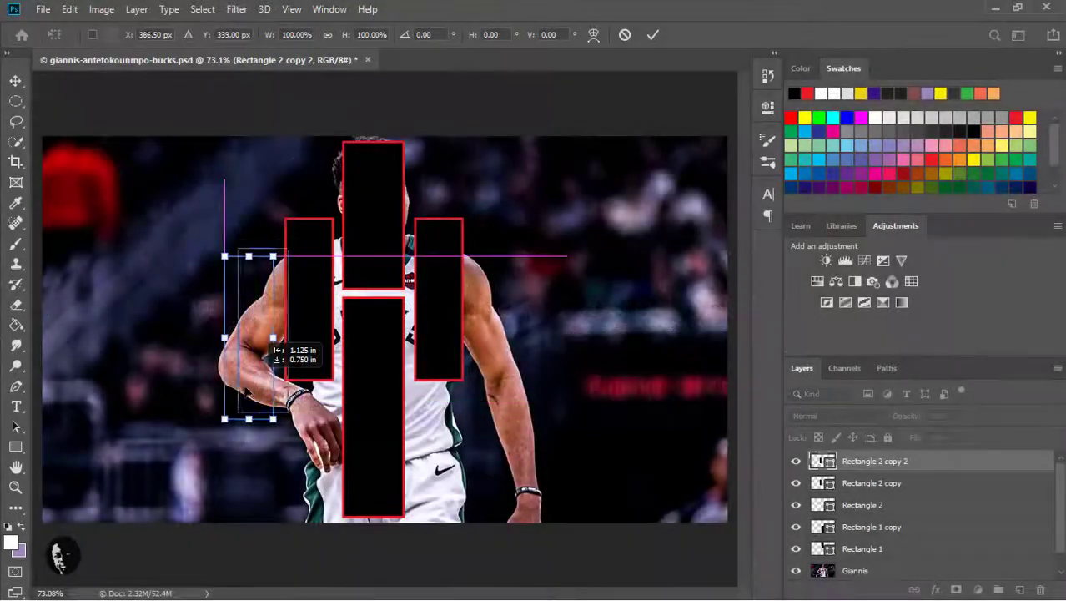
pyautogui.moveTo(263, 380)
pyautogui.mouseDown()
pyautogui.moveTo(228, 406)
pyautogui.moveTo(276, 457)
pyautogui.moveTo(267, 459)
pyautogui.mouseUp()
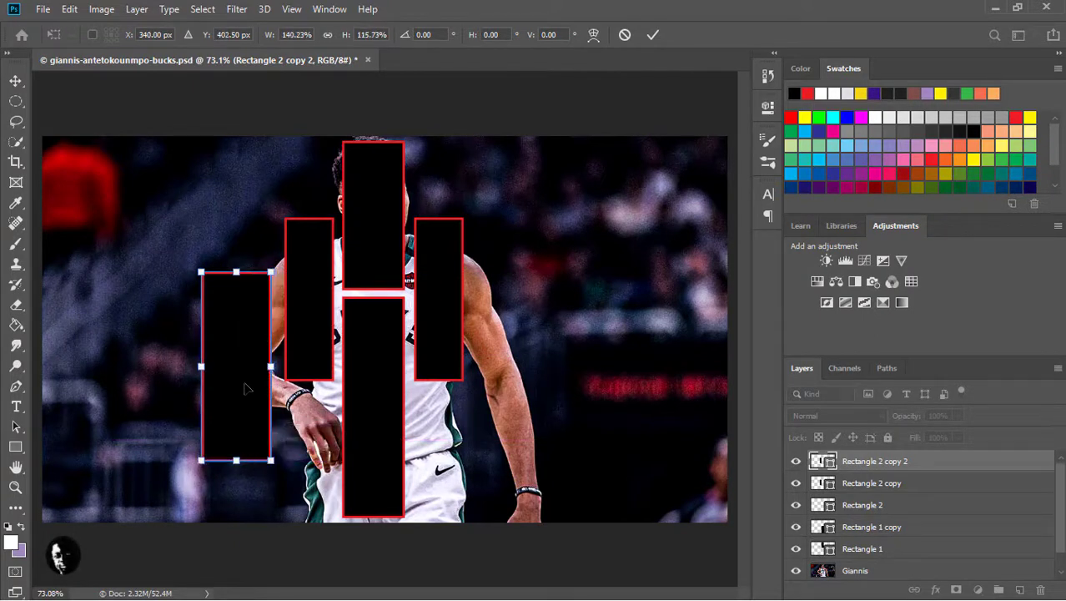
pyautogui.moveTo(240, 396)
pyautogui.mouseDown()
pyautogui.moveTo(244, 417)
pyautogui.moveTo(249, 393)
pyautogui.mouseUp()
pyautogui.moveTo(249, 384); pyautogui.dragTo(248, 375)
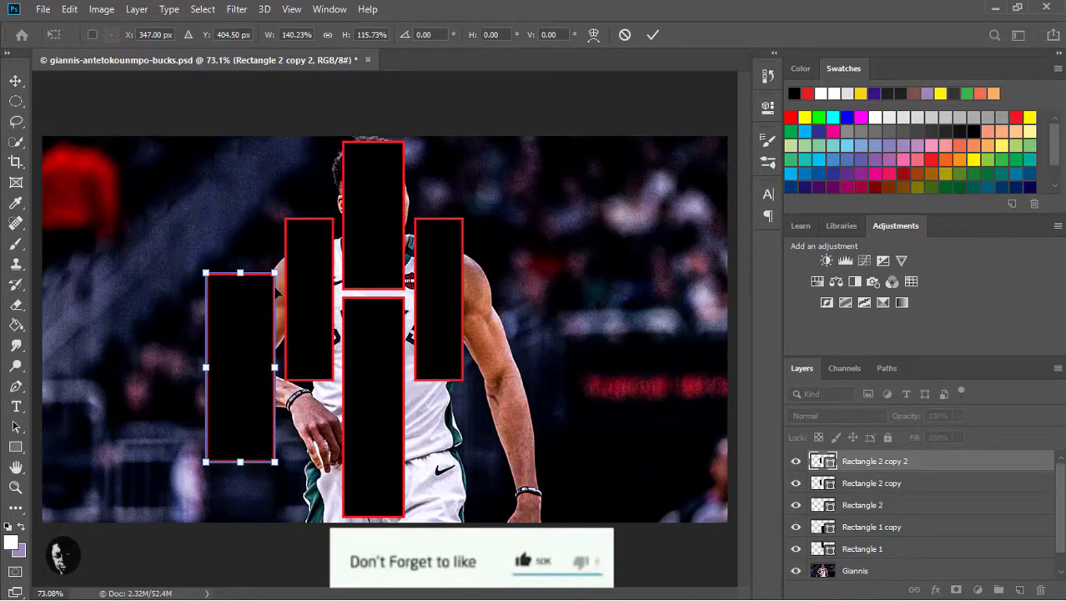
pyautogui.moveTo(206, 272); pyautogui.dragTo(203, 264)
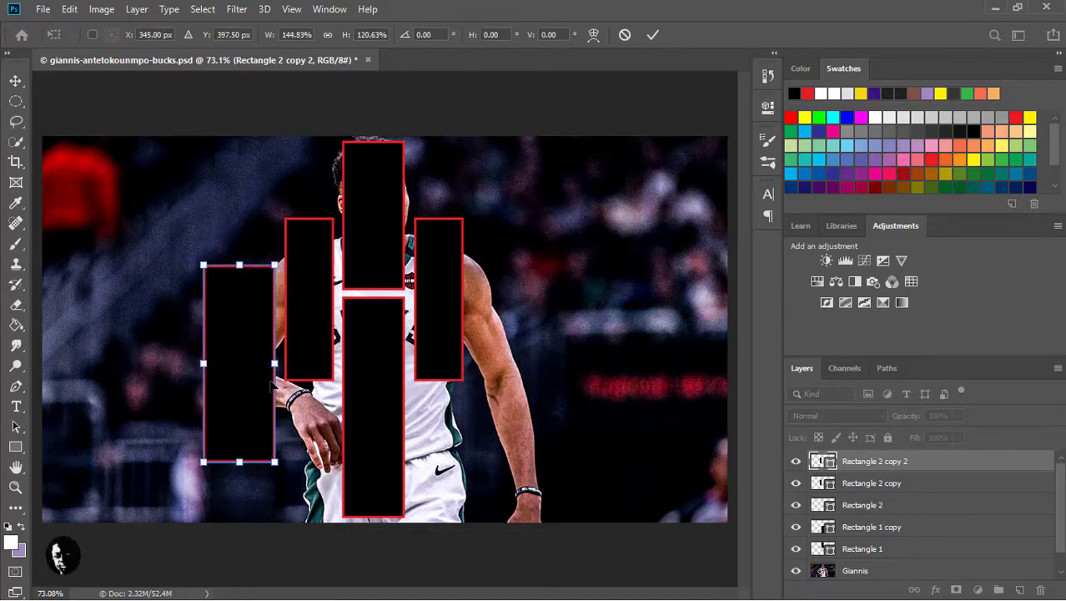
pyautogui.moveTo(260, 387); pyautogui.dragTo(261, 383)
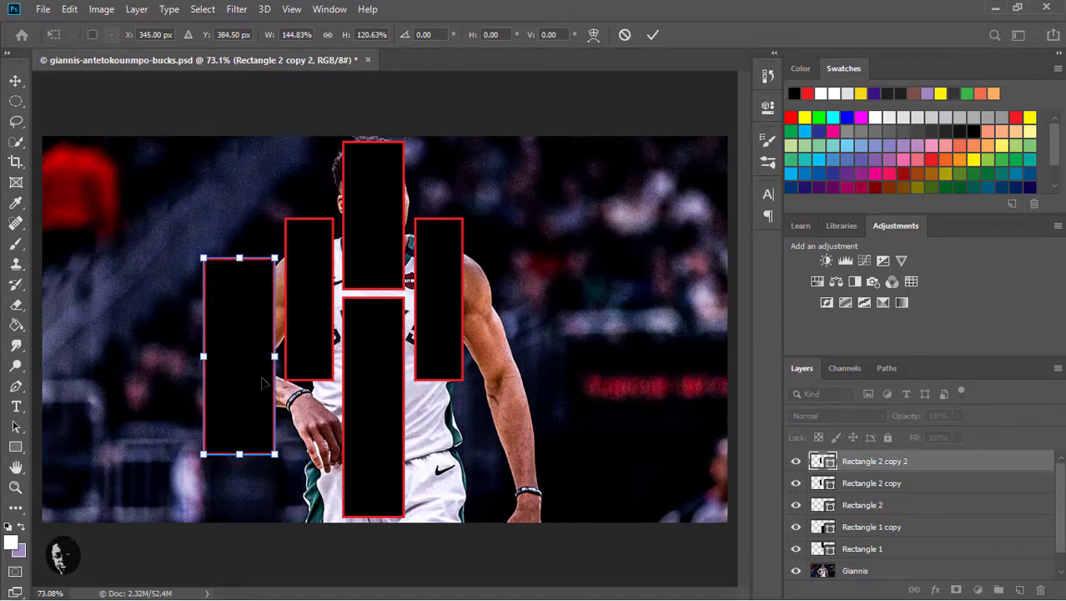
pyautogui.press('Right')
pyautogui.press('Right')
pyautogui.press('Right')
pyautogui.press('Right')
pyautogui.press('Right')
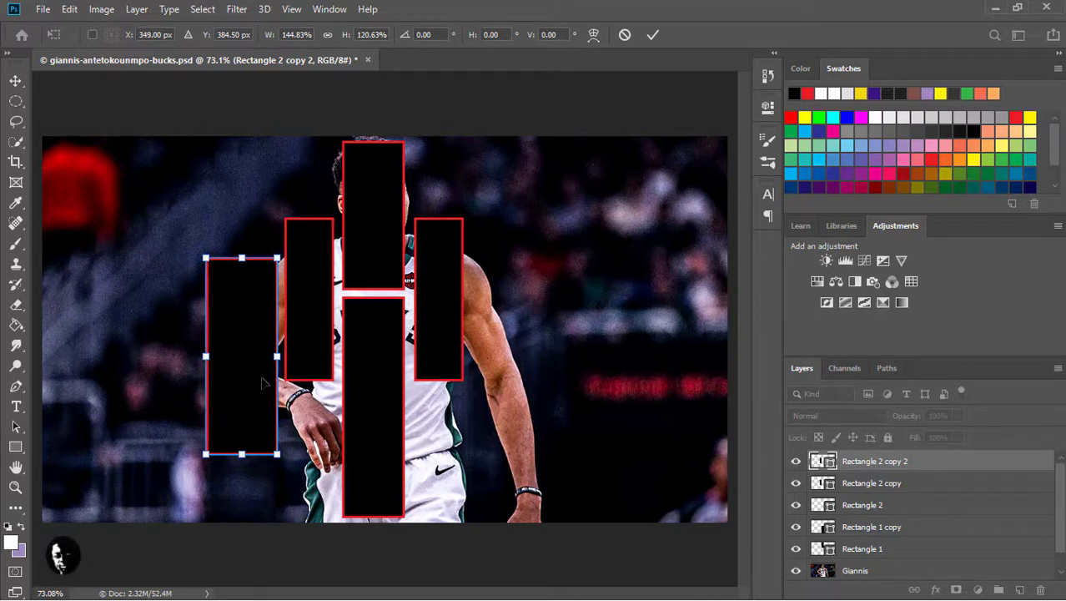
pyautogui.press('Return')
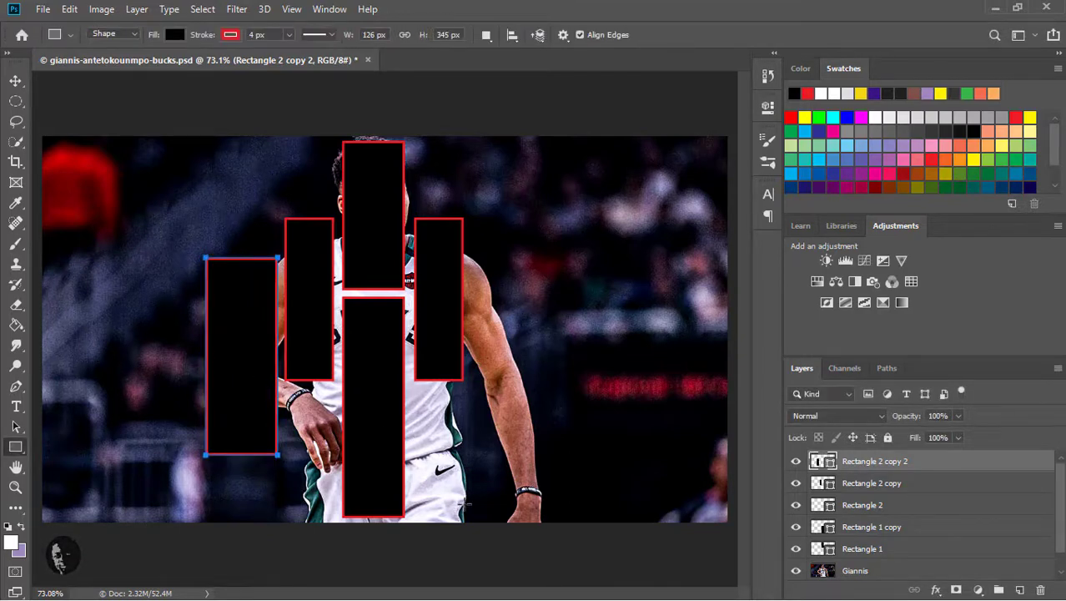
# Narrow the outer-left strip to about 84% width.
pyautogui.hotkey('ctrl', 't')
pyautogui.moveTo(207, 358); pyautogui.dragTo(216, 358)
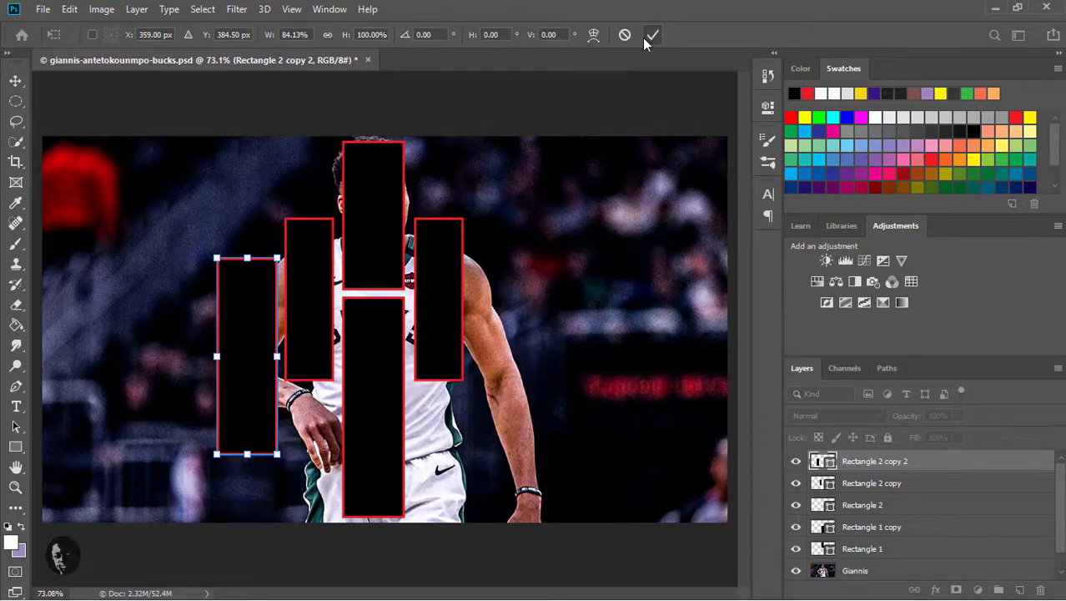
pyautogui.press('Return')
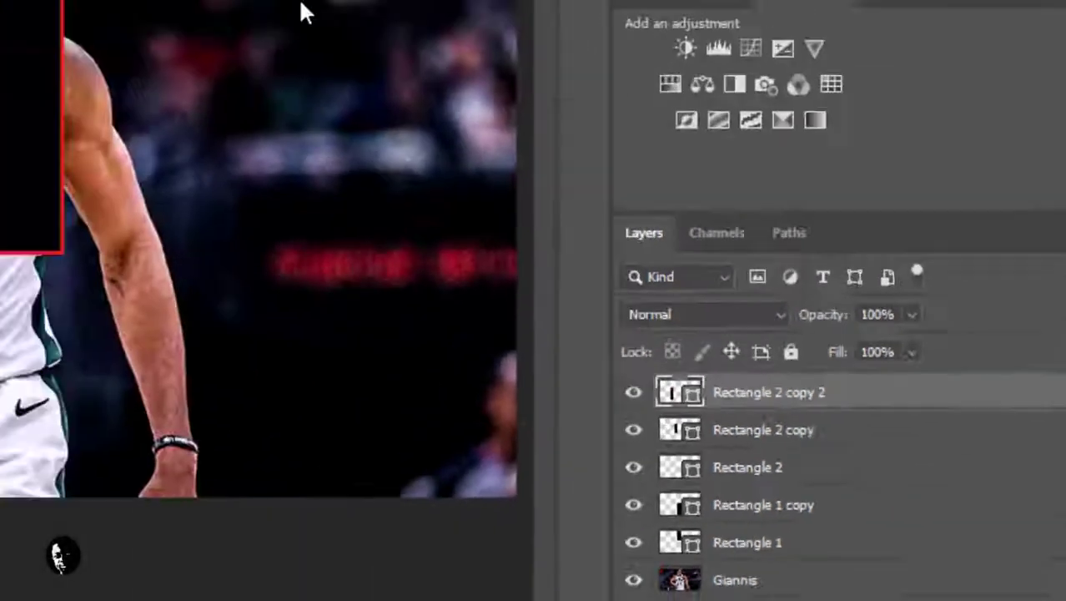
# Duplicate the 106 × 345 px far-left strip into Rectangle 2 copy 3.
pyautogui.hotkey('ctrl', 'j')
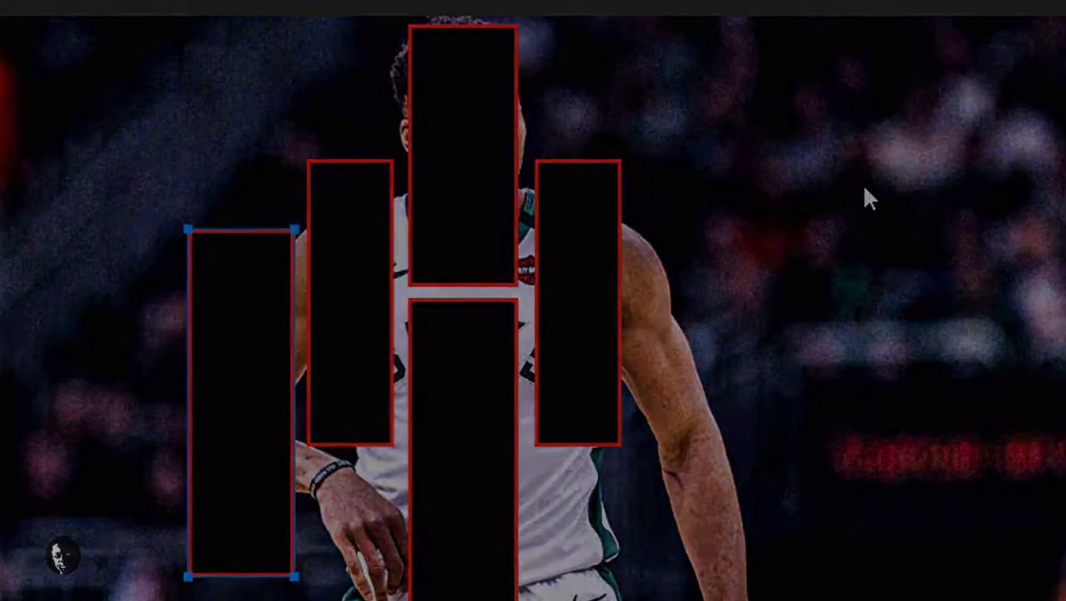
pyautogui.hotkey('ctrl', 't')
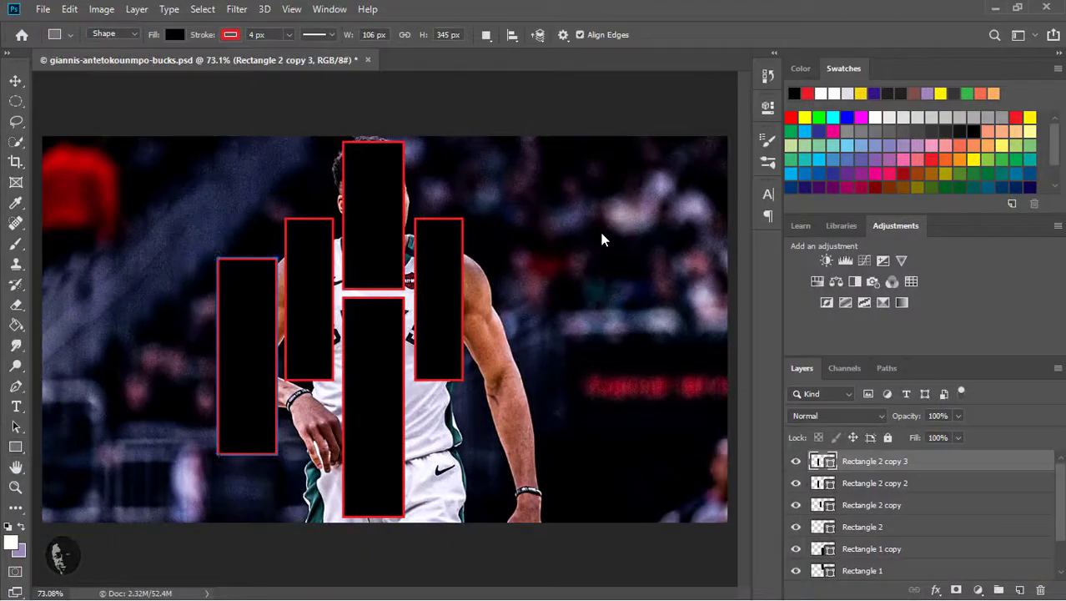
# Slide Rectangle 2 copy 3 right to X 807 px over the player's right arm.
pyautogui.hotkey('ctrl', 't')
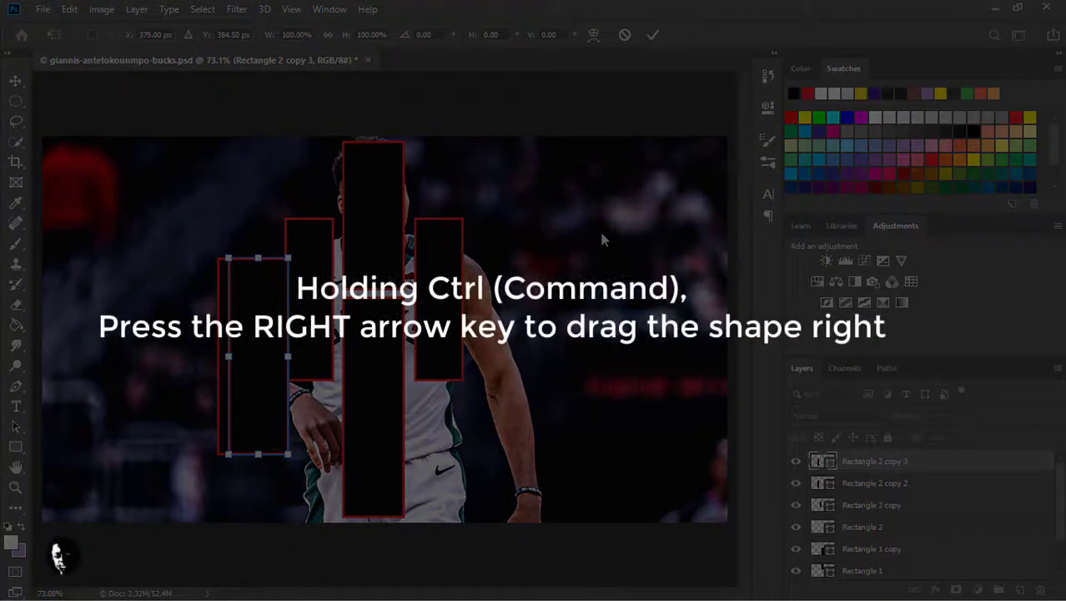
pyautogui.hotkey('ctrl', 'Right')
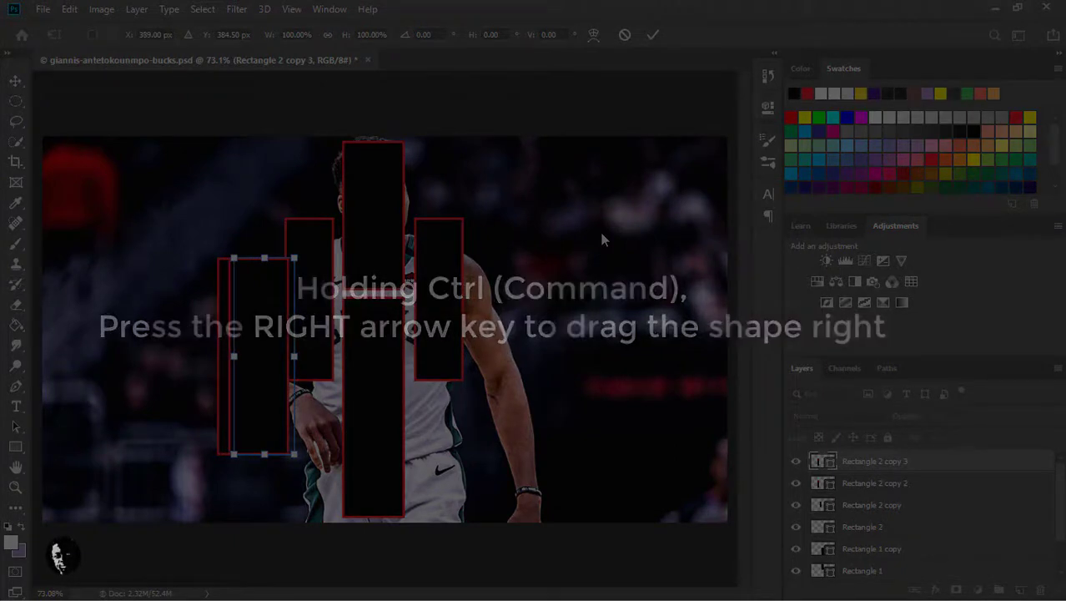
pyautogui.hotkey('ctrl', 'Right')
pyautogui.hotkey('ctrl', 'Right')
pyautogui.hotkey('ctrl', 'Right')
pyautogui.hotkey('ctrl', 'Right')
pyautogui.hotkey('ctrl', 'Right')
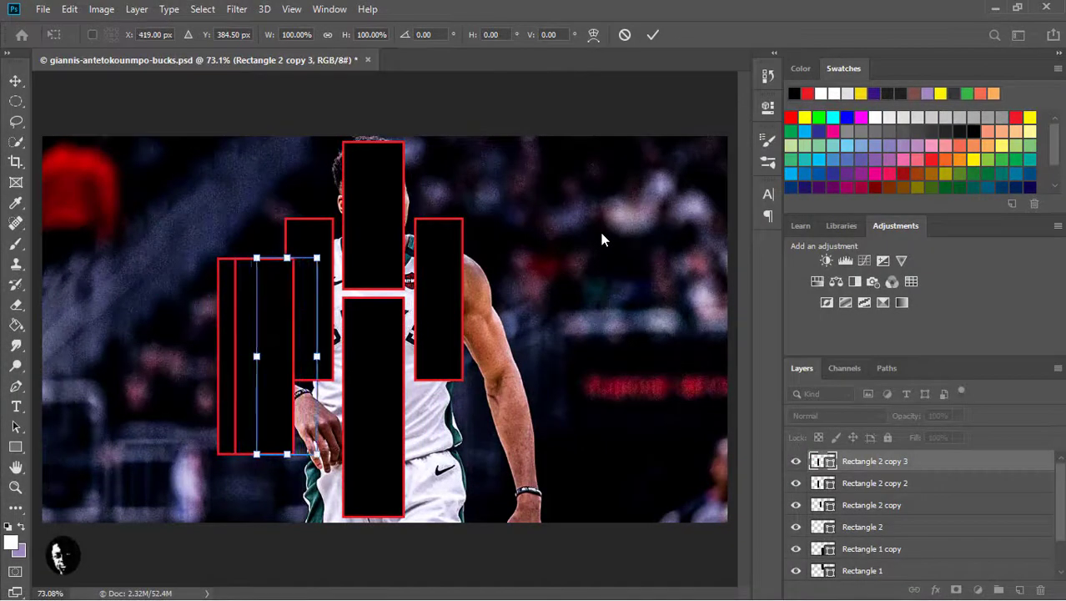
pyautogui.hotkey('ctrl', 'Right')
pyautogui.hotkey('ctrl', 'Right')
pyautogui.hotkey('ctrl', 'Right')
pyautogui.hotkey('ctrl', 'Right')
pyautogui.hotkey('ctrl', 'Right')
pyautogui.hotkey('ctrl', 'Right')
pyautogui.hotkey('shift', 'Right')
pyautogui.hotkey('shift', 'Right')
pyautogui.hotkey('shift', 'Right')
pyautogui.hotkey('shift', 'Right')
pyautogui.hotkey('shift', 'Right')
pyautogui.hotkey('shift', 'Right')
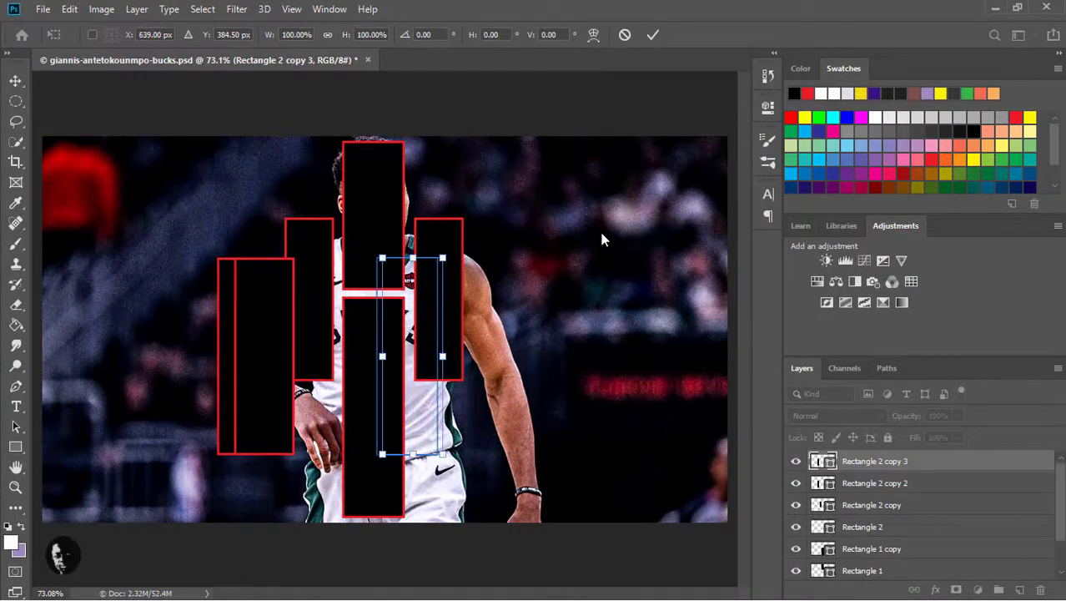
pyautogui.hotkey('shift', 'Right')
pyautogui.hotkey('shift', 'Right')
pyautogui.hotkey('shift', 'Right')
pyautogui.hotkey('shift', 'Right')
pyautogui.hotkey('shift', 'Right')
pyautogui.hotkey('shift', 'Right')
pyautogui.hotkey('shift', 'Right')
pyautogui.hotkey('shift', 'Right')
pyautogui.hotkey('shift', 'Right')
pyautogui.hotkey('shift', 'Right')
pyautogui.hotkey('shift', 'Right')
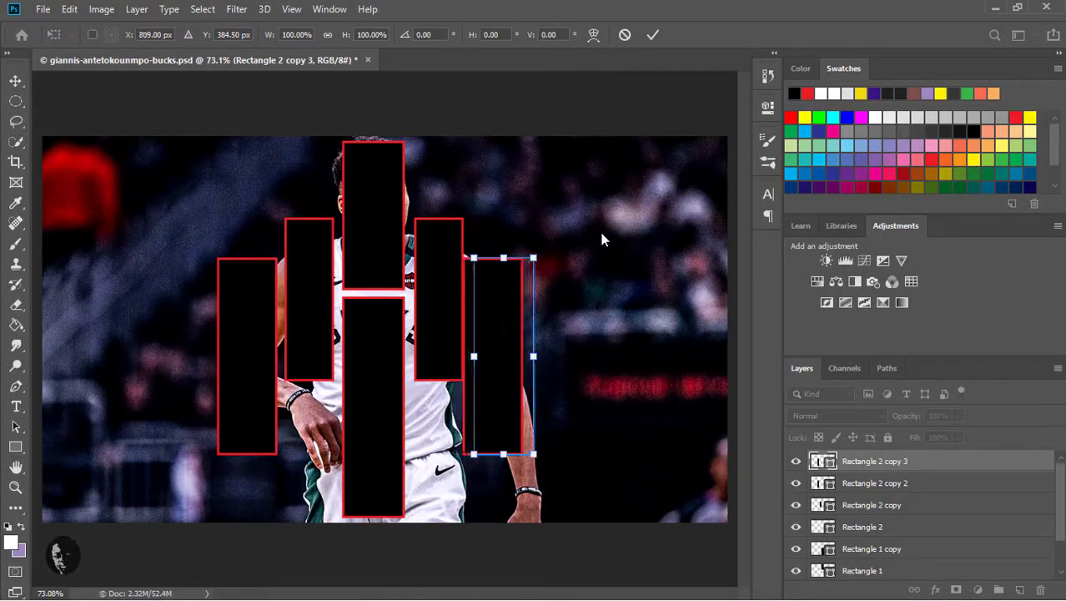
pyautogui.hotkey('shift', 'Right')
pyautogui.hotkey('shift', 'Right')
pyautogui.hotkey('shift', 'Right')
pyautogui.press('Left')
pyautogui.press('Left')
pyautogui.press('Left')
pyautogui.press('Left')
pyautogui.press('Left')
pyautogui.press('Left')
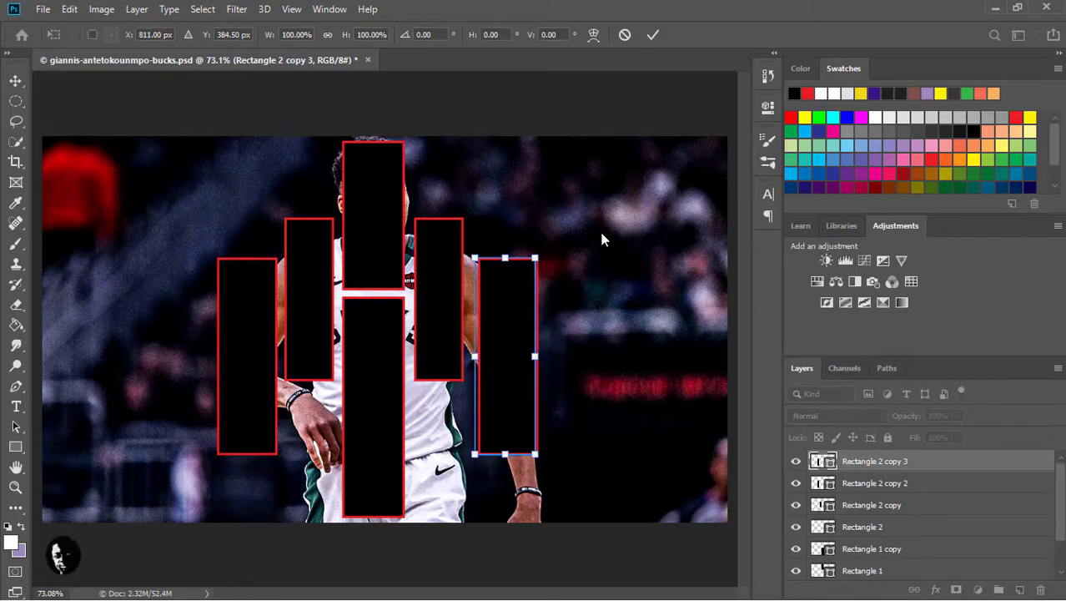
pyautogui.press('Left')
pyautogui.press('Left')
pyautogui.press('Left')
pyautogui.press('Left')
pyautogui.press('Left')
pyautogui.press('Return')
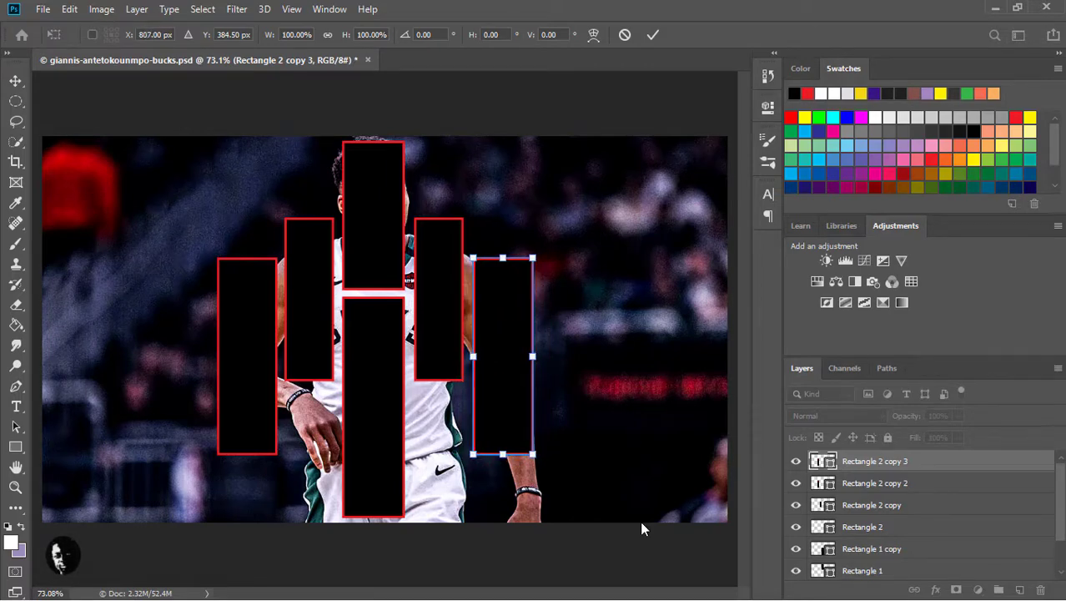
pyautogui.hotkey('alt', '[')
pyautogui.hotkey('alt', '[')
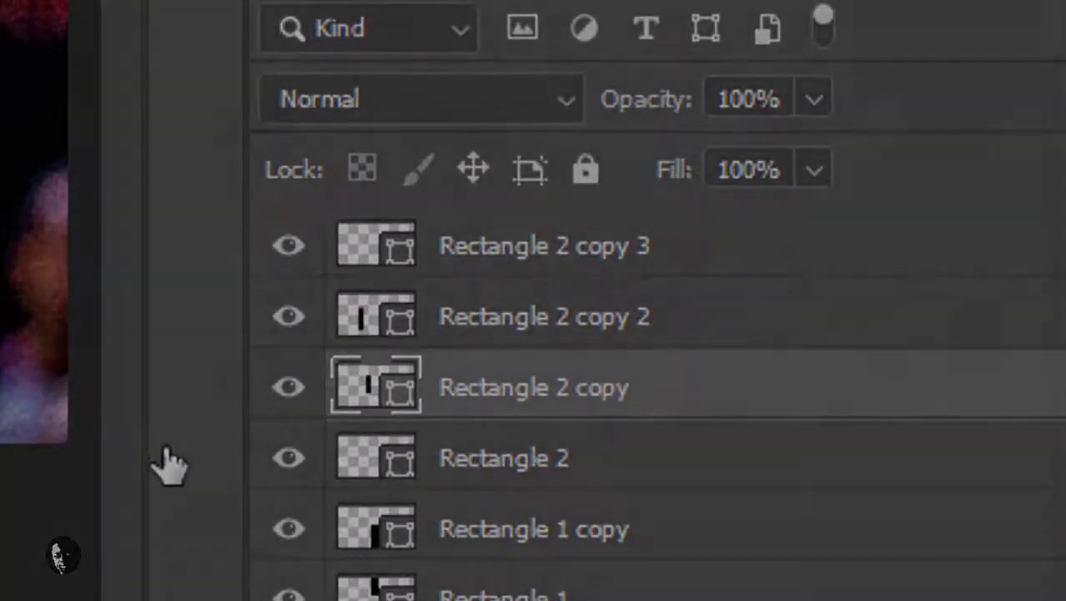
# Duplicate the inner-left strip into Rectangle 2 copy 4 and enter Free Transform on it.
pyautogui.hotkey('ctrl', 'j')
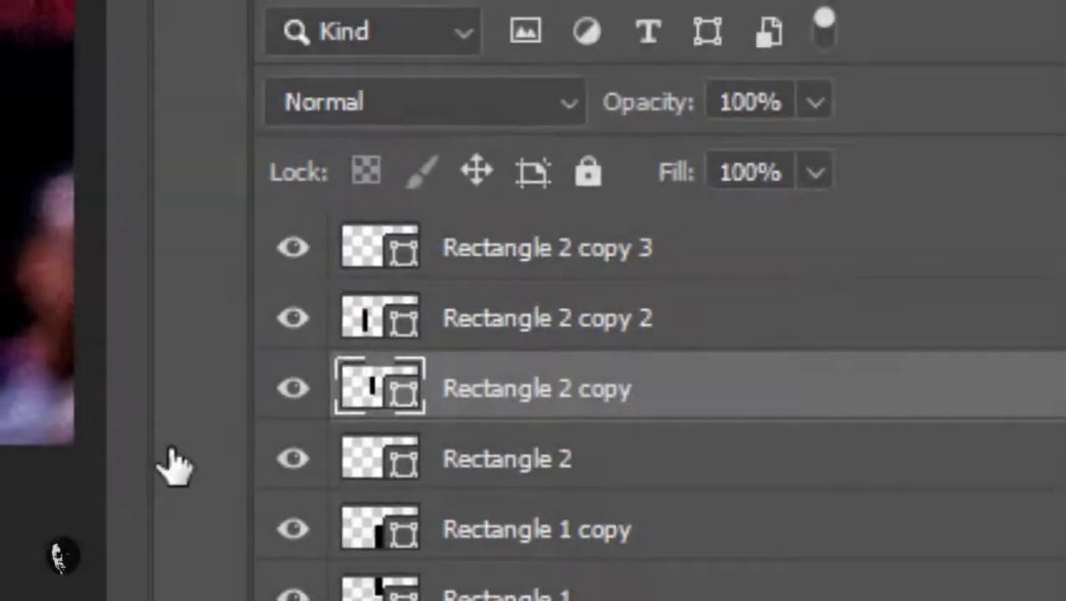
pyautogui.hotkey('ctrl', 'j')
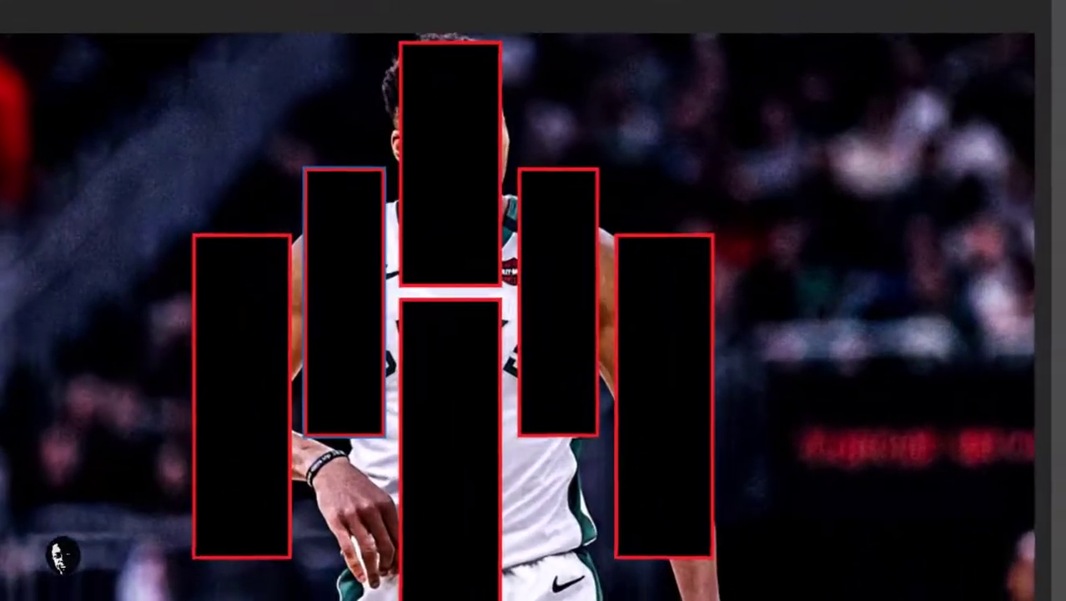
pyautogui.hotkey('ctrl', 't')
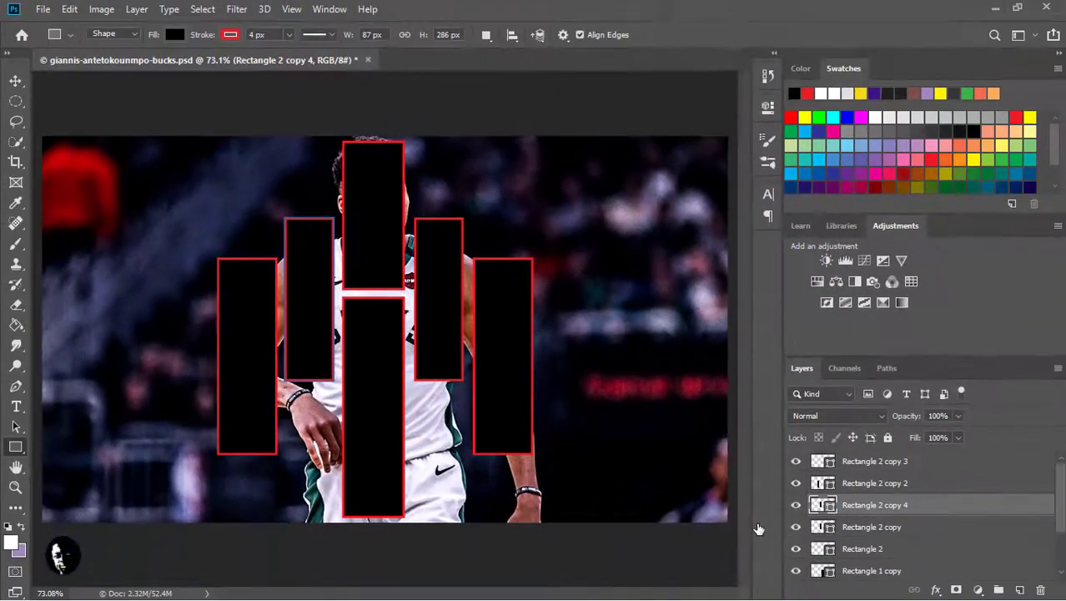
pyautogui.hotkey('ctrl', 't')
# Move the copied rectangle down beneath the left inner bar.
pyautogui.hotkey('shift', 'Down')
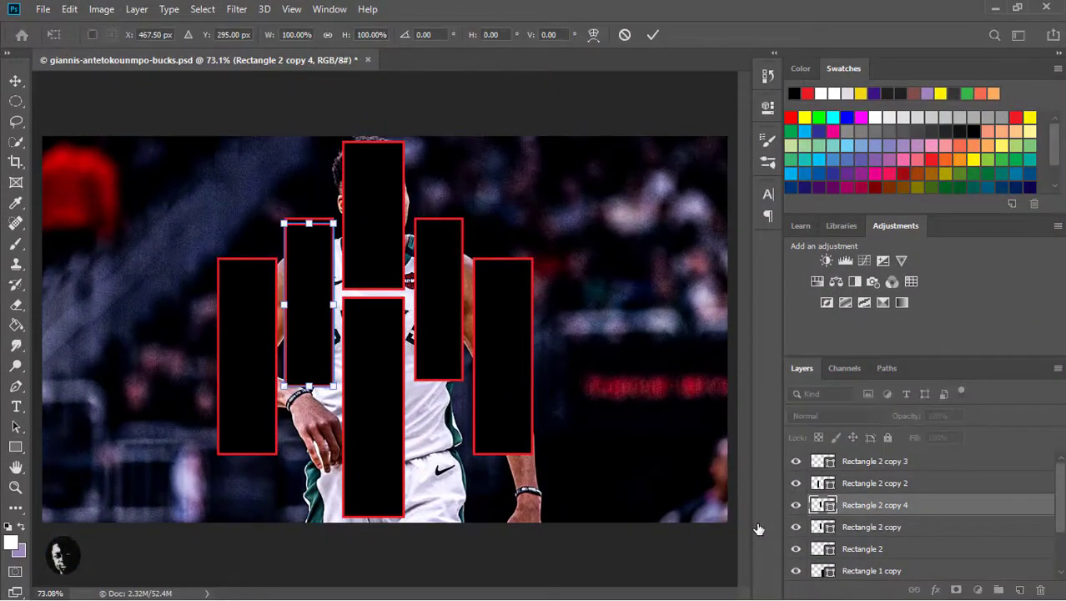
pyautogui.hotkey('shift', 'Down')
pyautogui.hotkey('shift', 'Down')
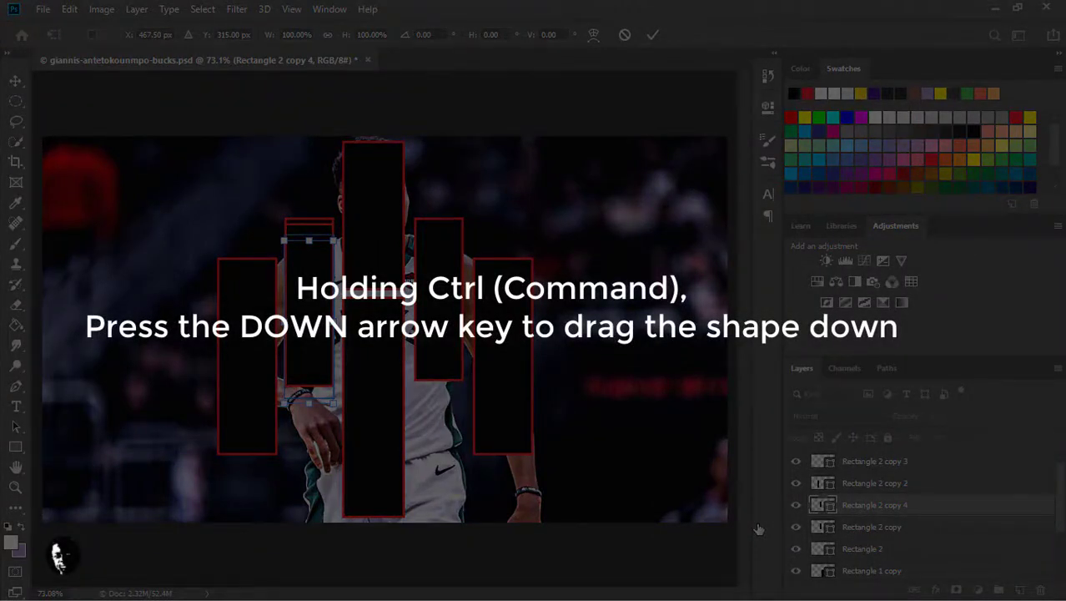
pyautogui.hotkey('ctrl', 'Down')
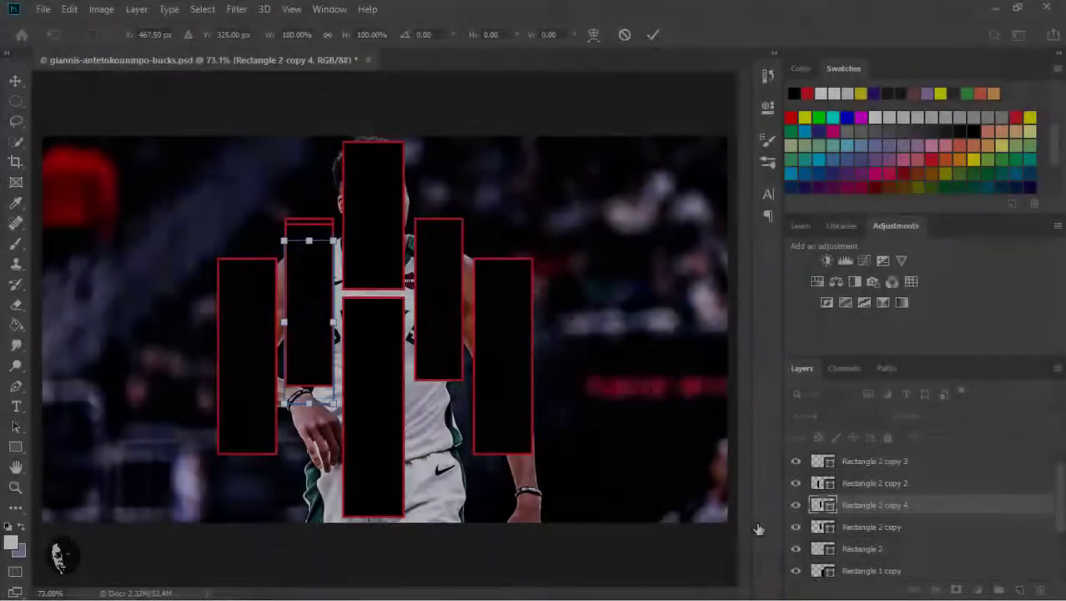
pyautogui.hotkey('ctrl', 'Down')
pyautogui.hotkey('ctrl', 'Down')
pyautogui.hotkey('ctrl', 'Down')
pyautogui.hotkey('ctrl', 'Down')
pyautogui.hotkey('ctrl', 'Down')
pyautogui.hotkey('ctrl', 'Down')
pyautogui.hotkey('ctrl', 'Down')
pyautogui.hotkey('ctrl', 'Down')
pyautogui.hotkey('ctrl', 'Down')
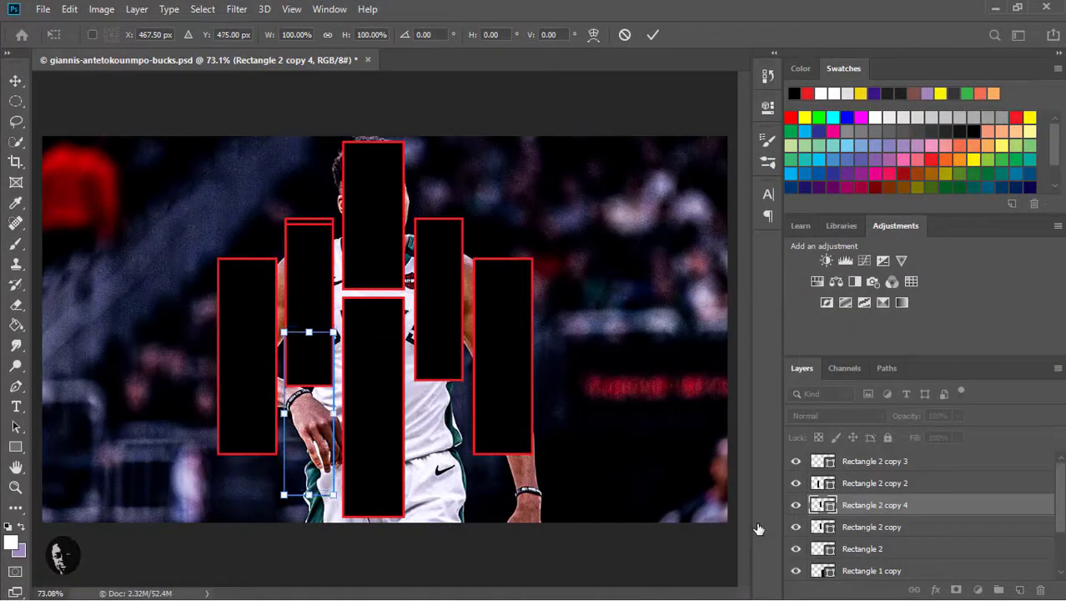
pyautogui.hotkey('ctrl', 'Down')
pyautogui.hotkey('ctrl', 'Down')
pyautogui.hotkey('ctrl', 'Down')
pyautogui.hotkey('ctrl', 'Down')
pyautogui.hotkey('ctrl', 'Down')
pyautogui.hotkey('ctrl', 'Down')
pyautogui.hotkey('ctrl', 'Down')
pyautogui.hotkey('ctrl', 'Down')
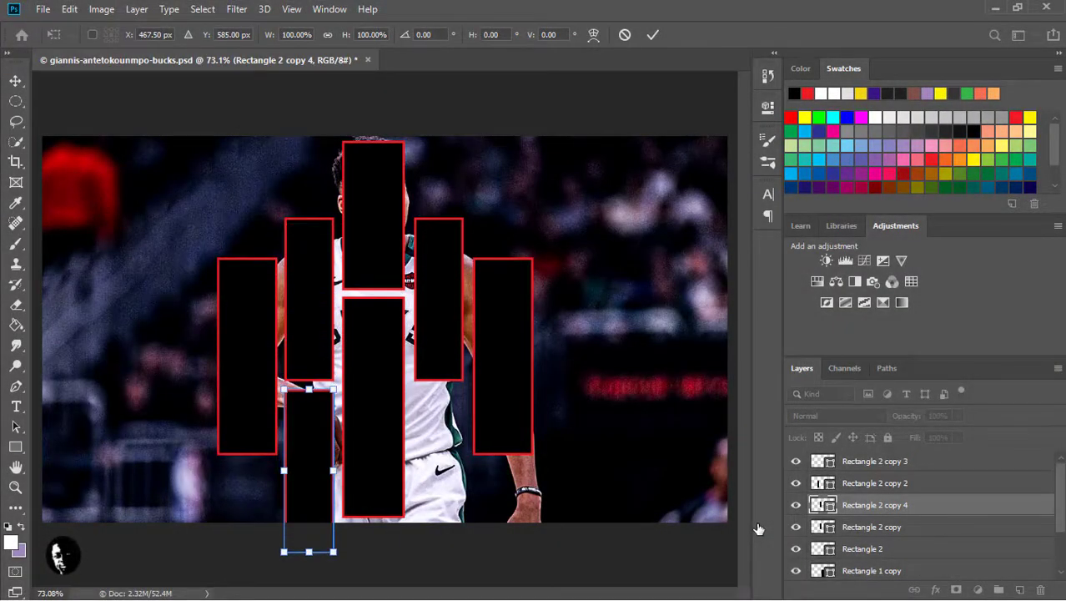
pyautogui.press('Return')
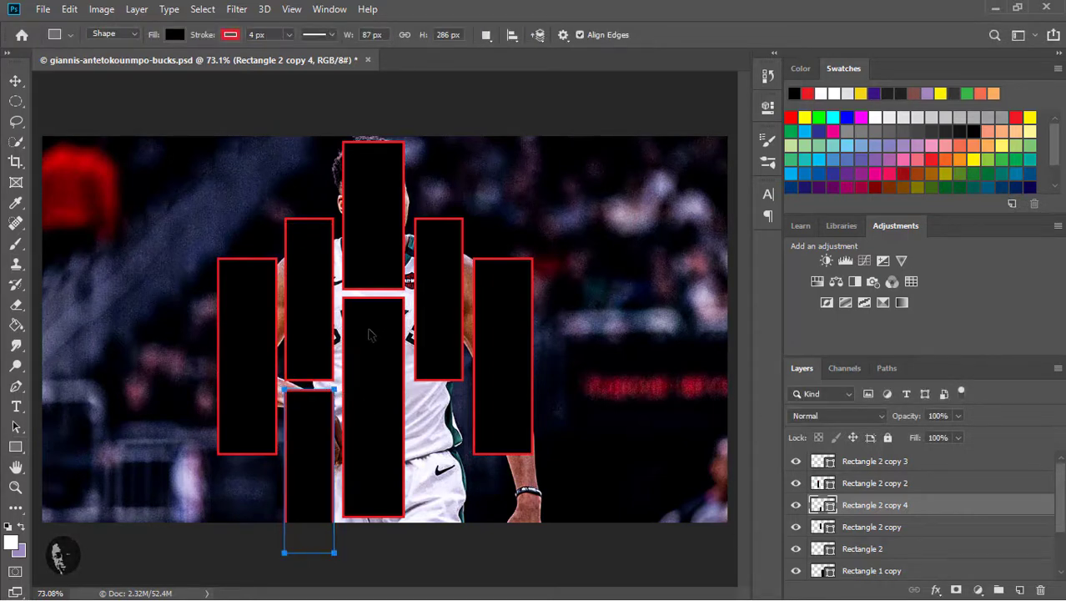
# Widen the lower rectangle and align it under the left inner bar.
pyautogui.hotkey('ctrl', 't')
pyautogui.moveTo(333, 389)
pyautogui.mouseDown()
pyautogui.moveTo(388, 419)
pyautogui.moveTo(380, 454)
pyautogui.mouseUp()
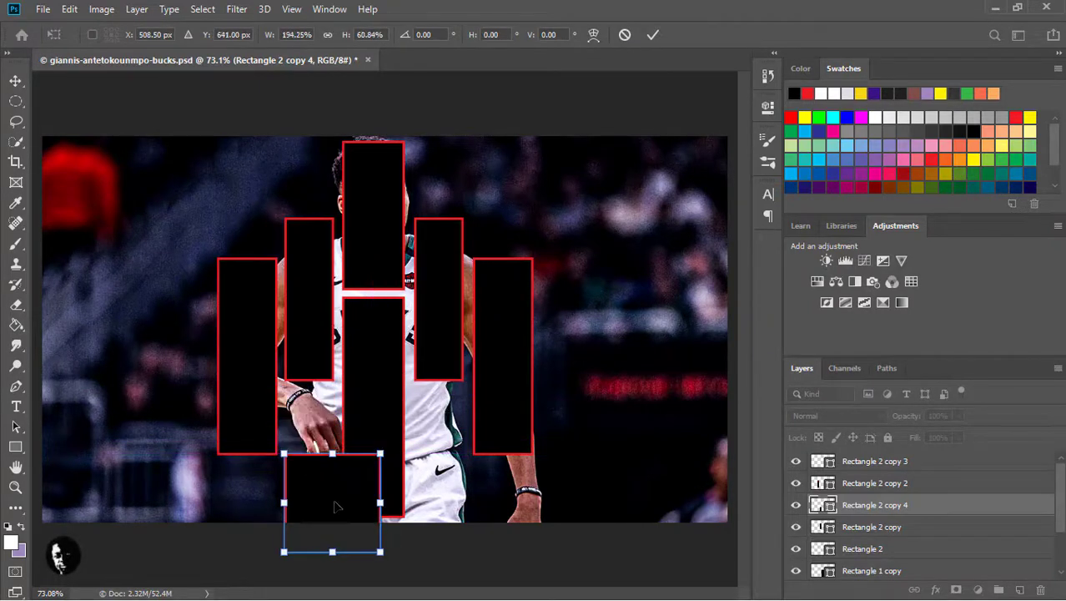
pyautogui.moveTo(335, 507)
pyautogui.mouseDown()
pyautogui.moveTo(320, 493)
pyautogui.moveTo(330, 477)
pyautogui.moveTo(323, 469)
pyautogui.moveTo(285, 480)
pyautogui.mouseUp()
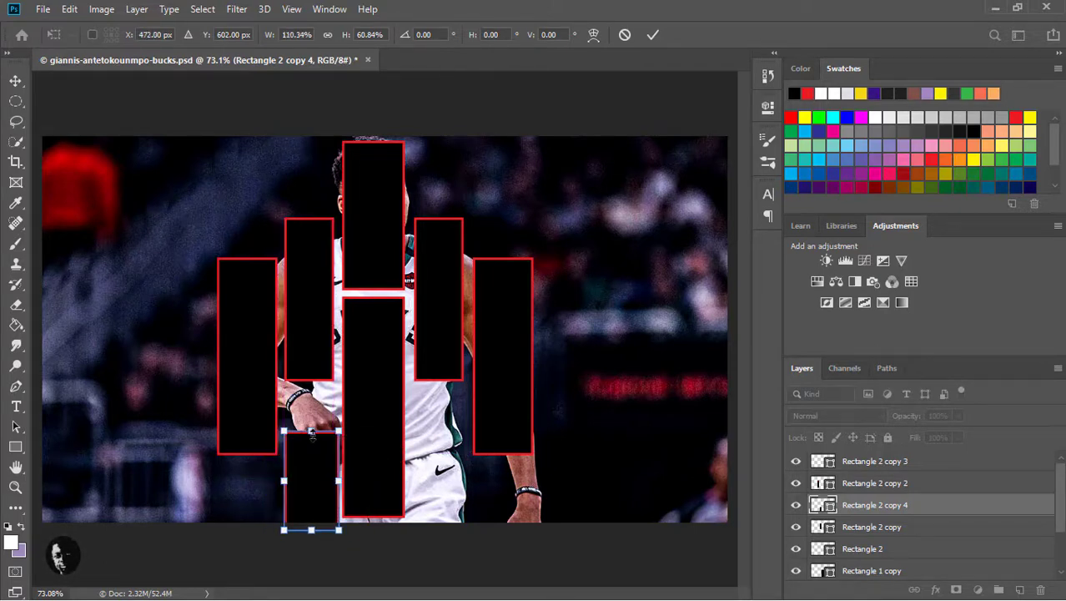
pyautogui.moveTo(311, 431); pyautogui.dragTo(312, 399)
pyautogui.hotkey('ctrl', 'z')
pyautogui.press('Left')
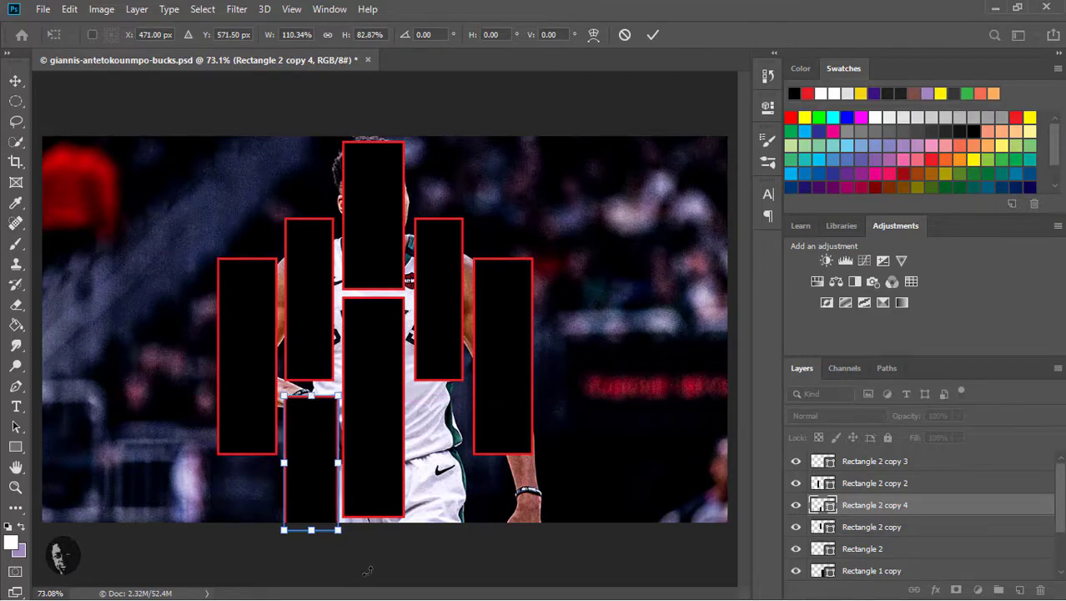
pyautogui.press('Return')
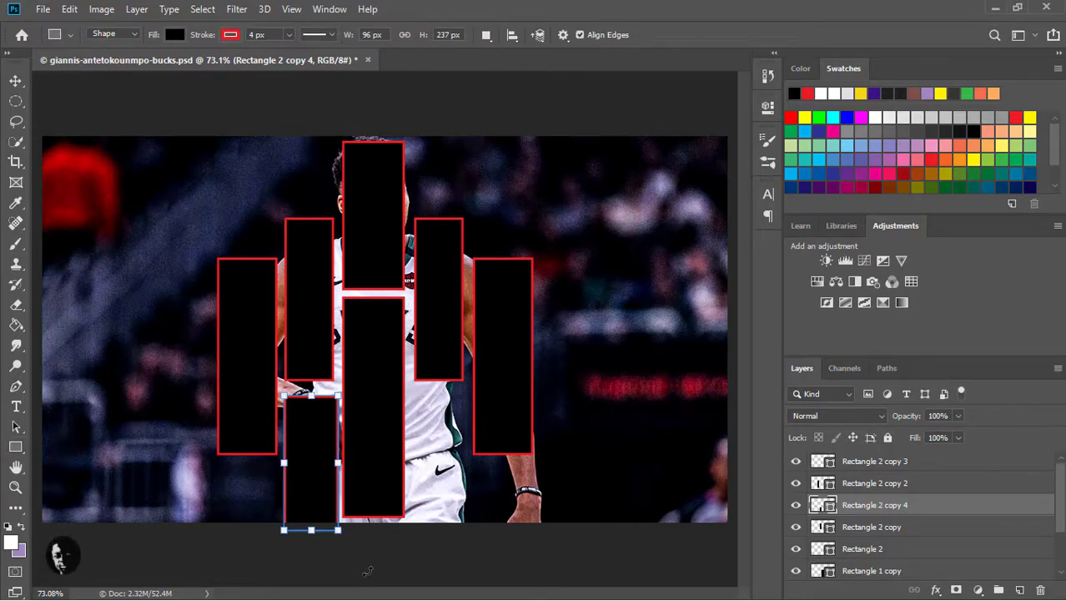
# Fit the lower rectangle's bottom to the image's bottom edge, making a 96 × 219 px bar.
pyautogui.hotkey('ctrl', 't')
pyautogui.press('Left')
pyautogui.press('Left')
pyautogui.press('Left')
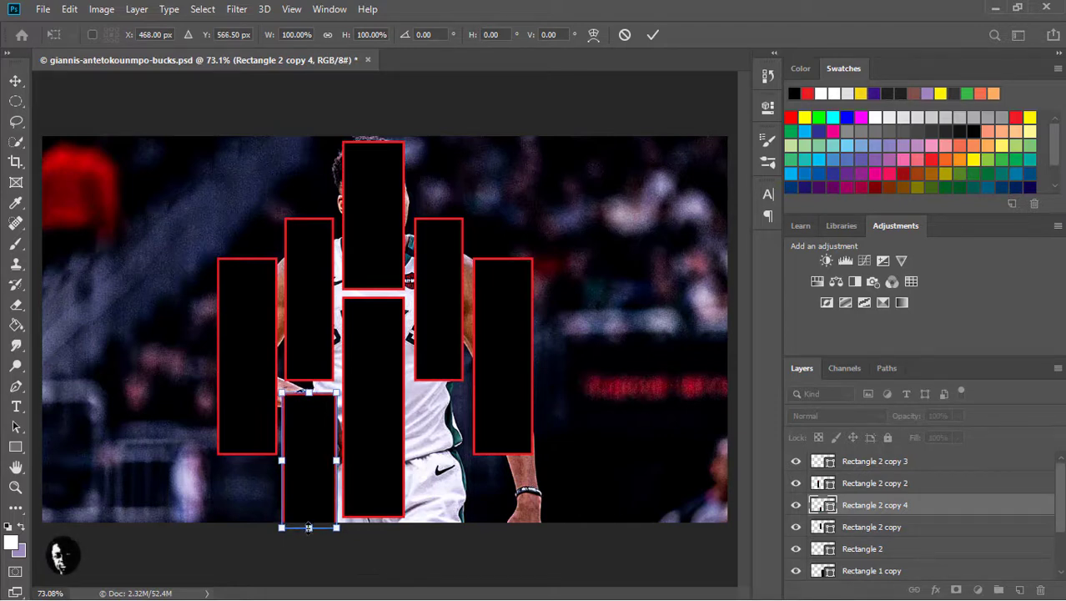
pyautogui.moveTo(308, 527); pyautogui.dragTo(308, 517)
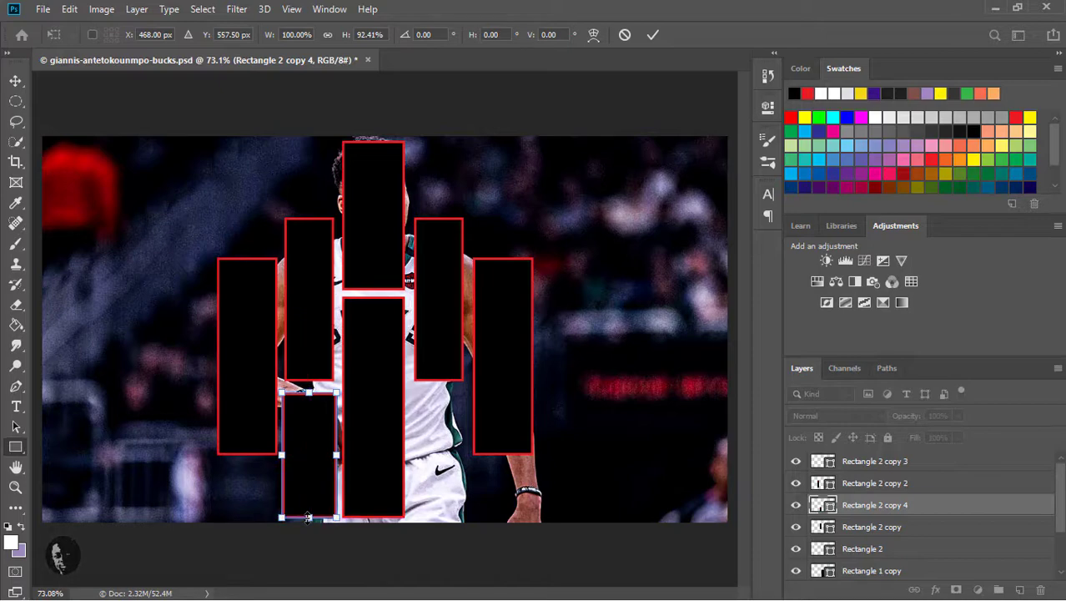
pyautogui.press('Return')
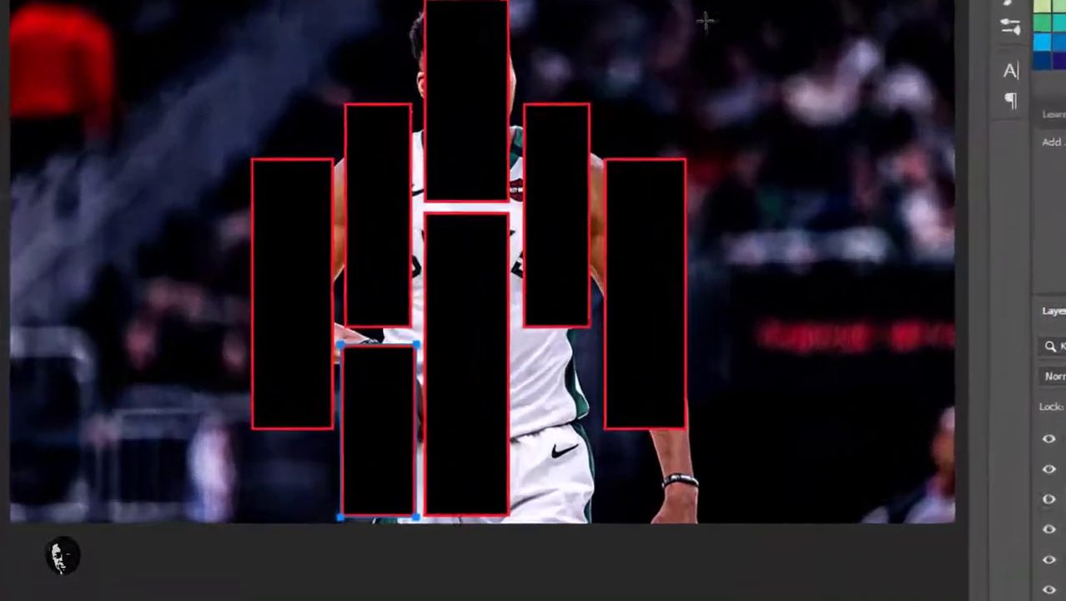
# Duplicate Rectangle 2 copy 4 to create Rectangle 2 copy 5.
pyautogui.hotkey('ctrl', 't')
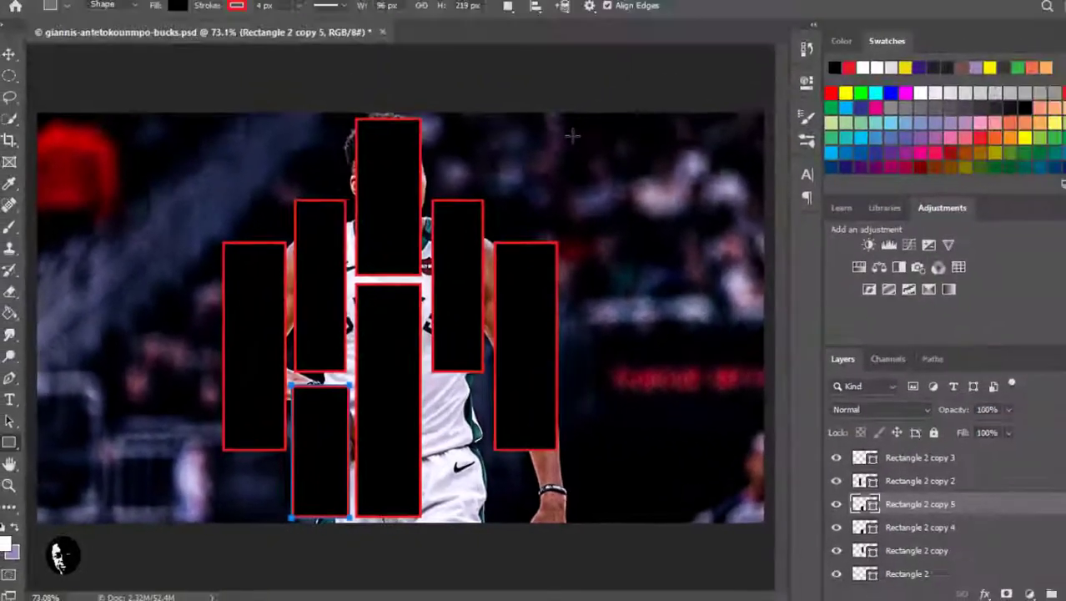
# Slide Rectangle 2 copy 5 under the right inner bar, mirroring copy 4 across the centre.
pyautogui.hotkey('ctrl', 'Right')
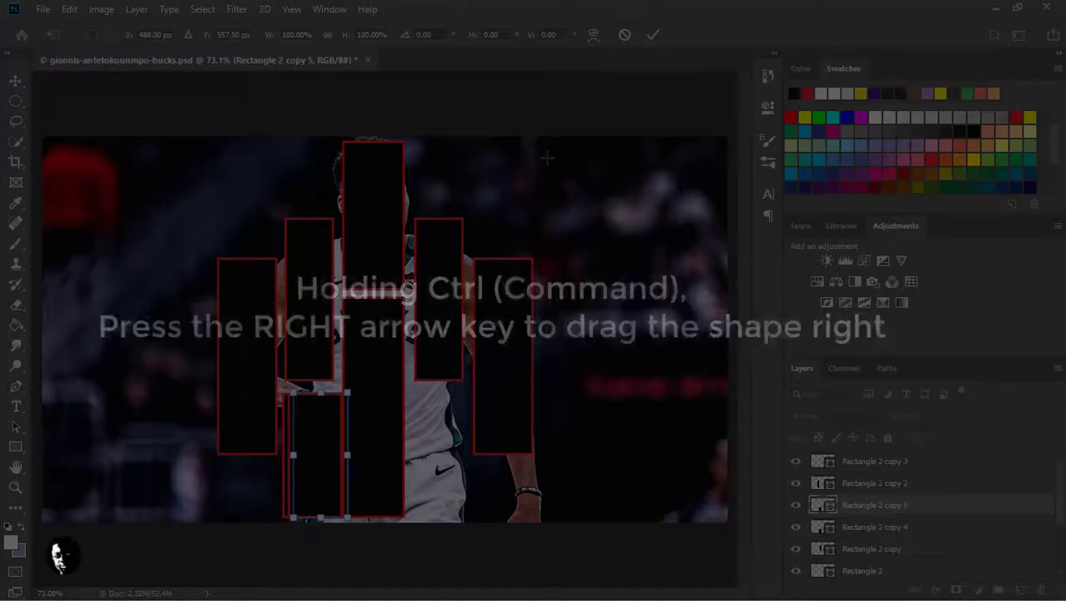
pyautogui.hotkey('ctrl', 'Right')
pyautogui.hotkey('ctrl', 'Right')
pyautogui.hotkey('ctrl', 'Right')
pyautogui.hotkey('ctrl', 'Right')
pyautogui.hotkey('ctrl', 'Right')
pyautogui.hotkey('ctrl', 'Right')
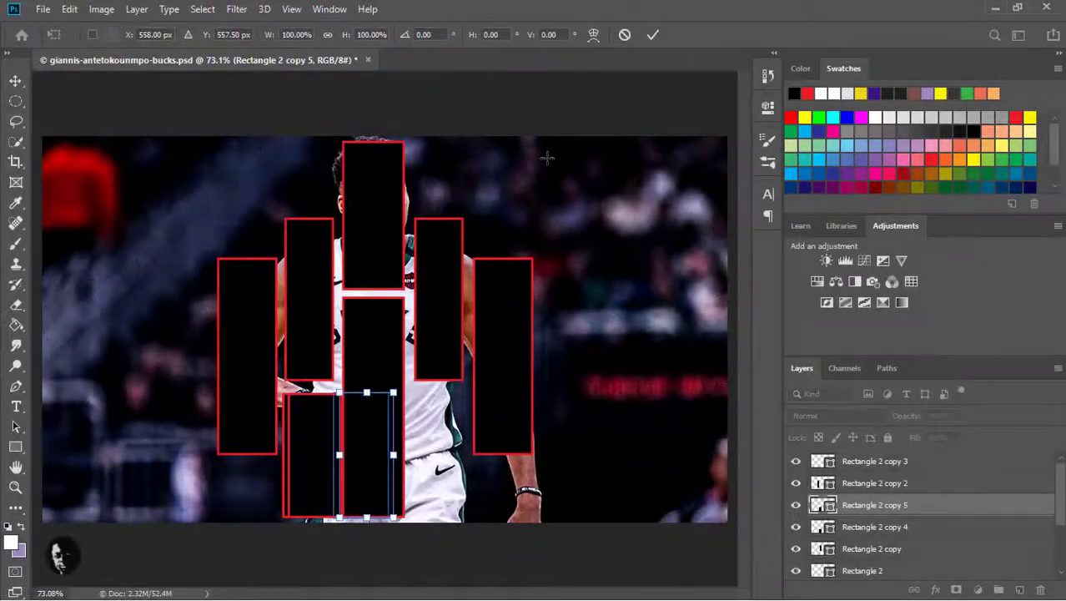
pyautogui.hotkey('ctrl', 'Right')
pyautogui.hotkey('ctrl', 'Right')
pyautogui.hotkey('ctrl', 'Right')
pyautogui.hotkey('ctrl', 'Right')
pyautogui.hotkey('ctrl', 'Right')
pyautogui.hotkey('ctrl', 'Right')
pyautogui.press('Right')
pyautogui.press('Right')
pyautogui.press('Right')
pyautogui.press('Right')
pyautogui.press('Right')
pyautogui.press('Right')
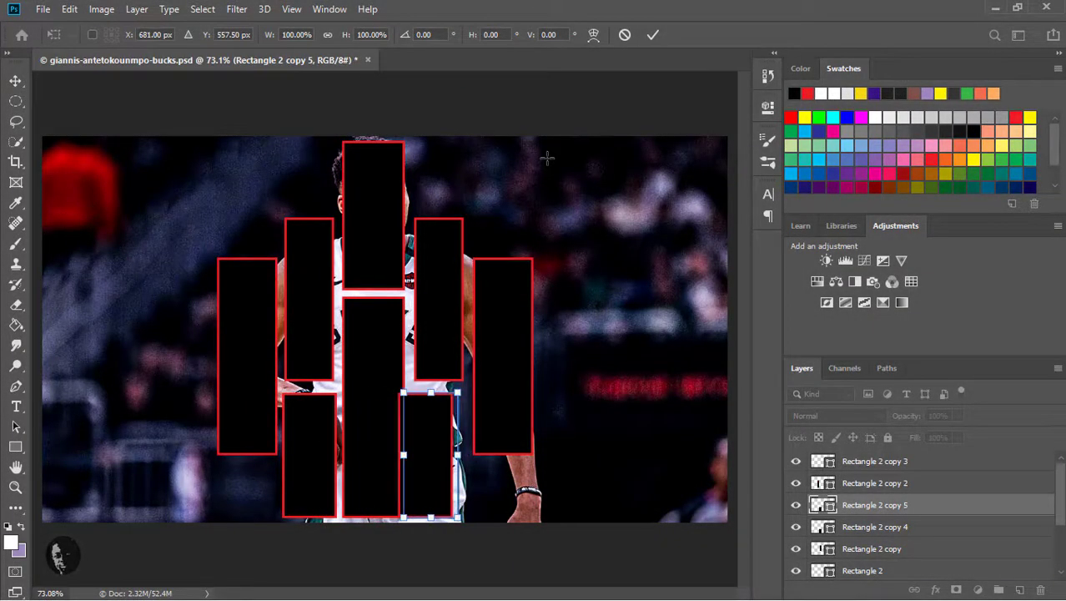
pyautogui.press('Right')
pyautogui.press('Right')
pyautogui.press('Right')
pyautogui.press('Right')
pyautogui.press('Right')
pyautogui.press('Right')
pyautogui.press('Right')
pyautogui.press('Right')
pyautogui.press('Right')
pyautogui.press('Right')
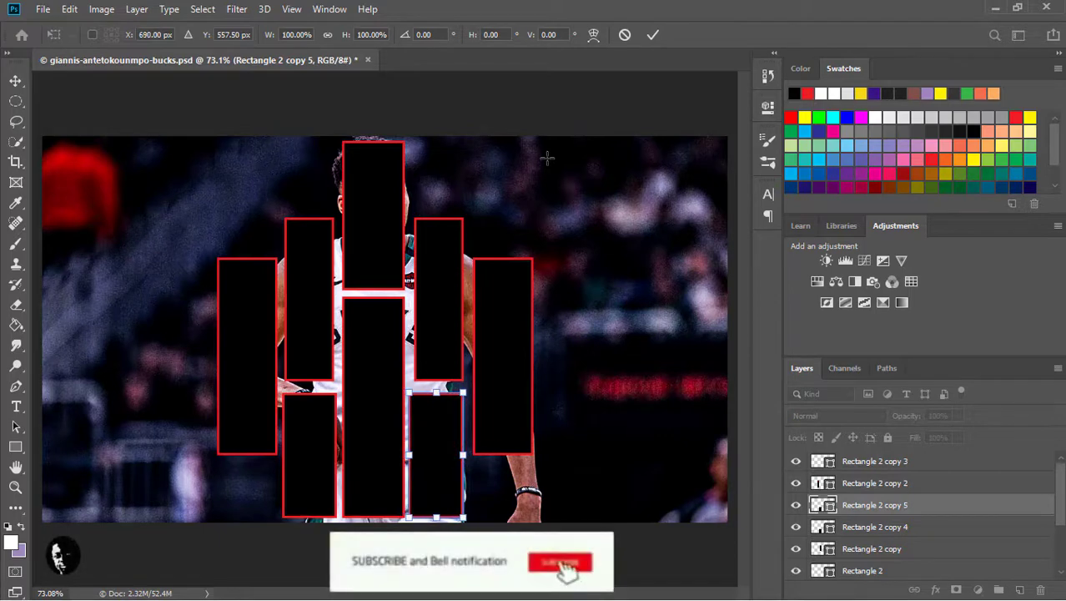
pyautogui.press('Right')
pyautogui.press('Right')
pyautogui.press('Right')
pyautogui.press('Right')
pyautogui.press('Right')
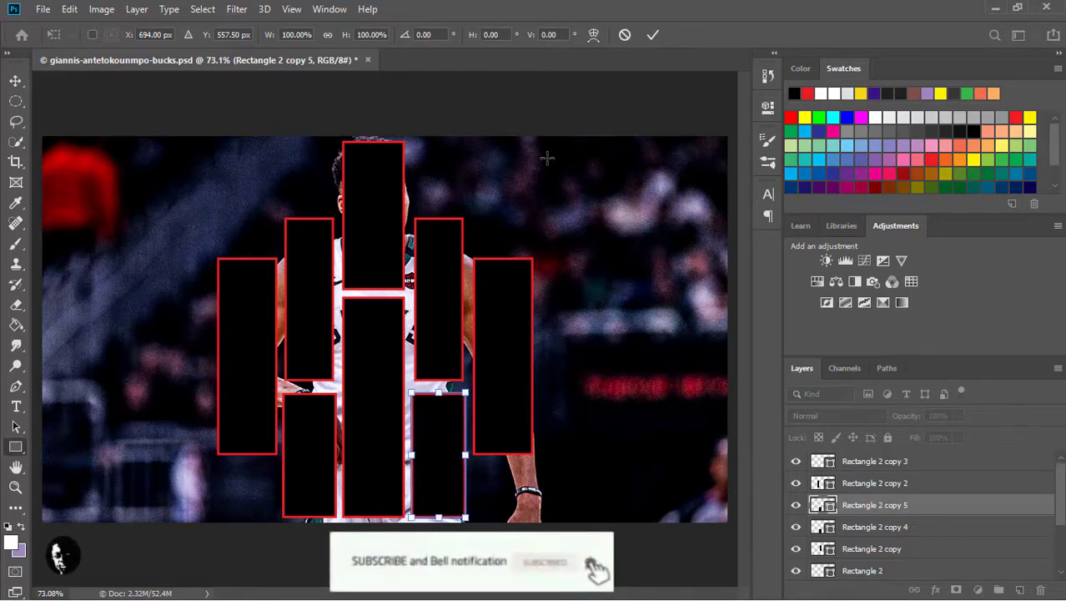
pyautogui.press('Return')
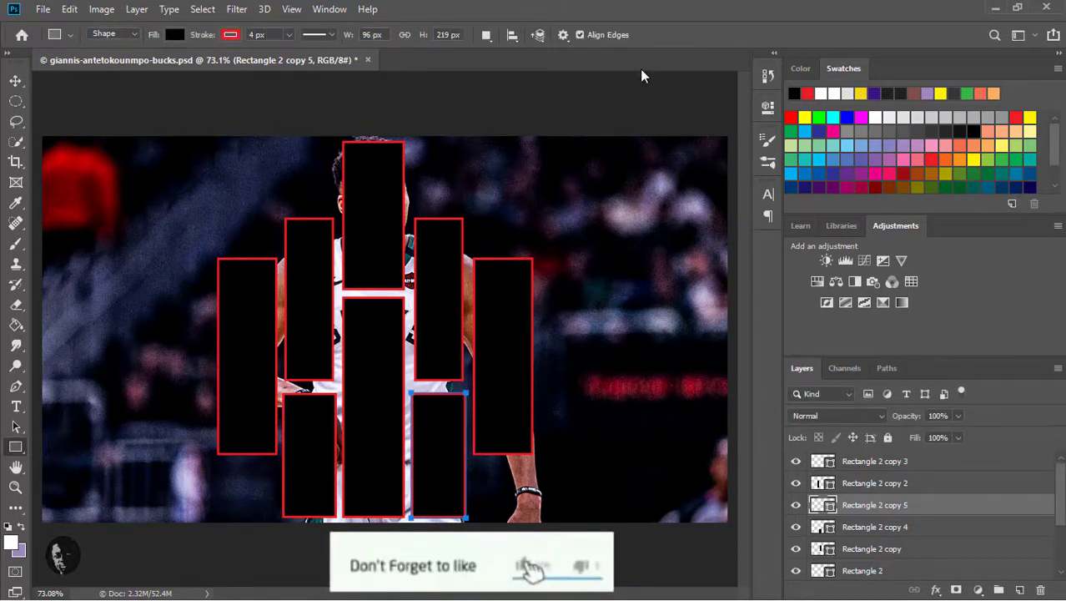
# Group all rectangle layers into Group 3, then duplicate it as Group 3 copy and merge it.
pyautogui.click(946, 459)
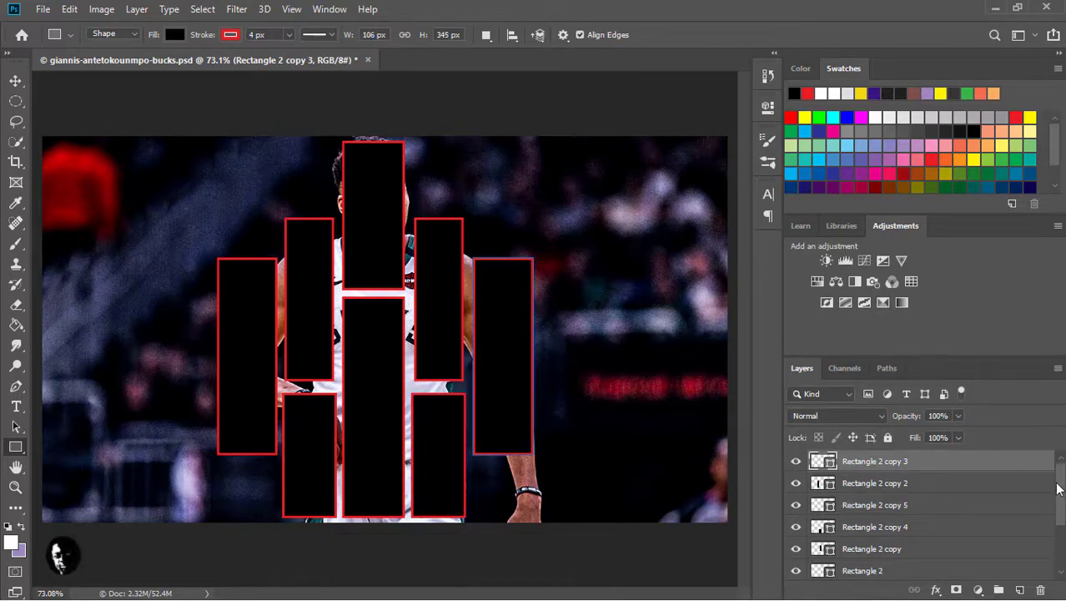
pyautogui.moveTo(1060, 493); pyautogui.dragTo(1061, 533)
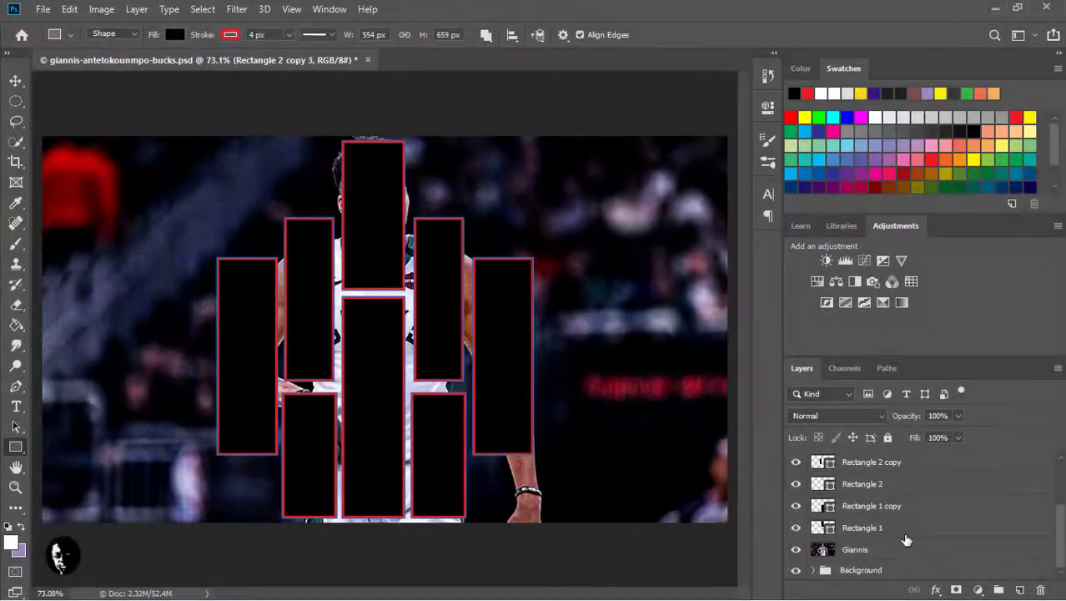
pyautogui.keyDown('shift'); pyautogui.click(905, 534); pyautogui.keyUp('shift')
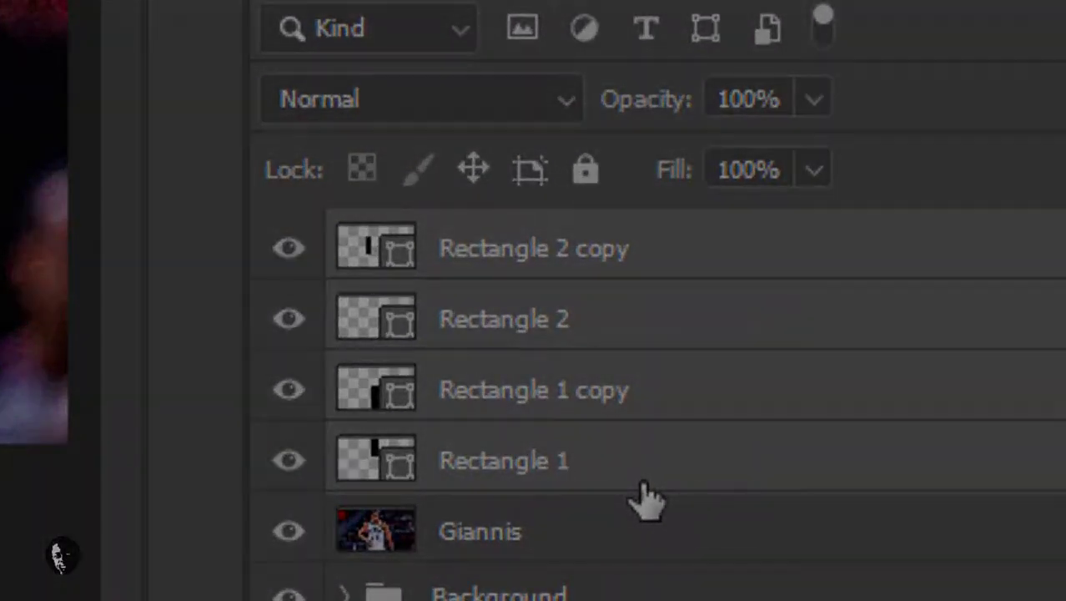
pyautogui.hotkey('ctrl', 'g')
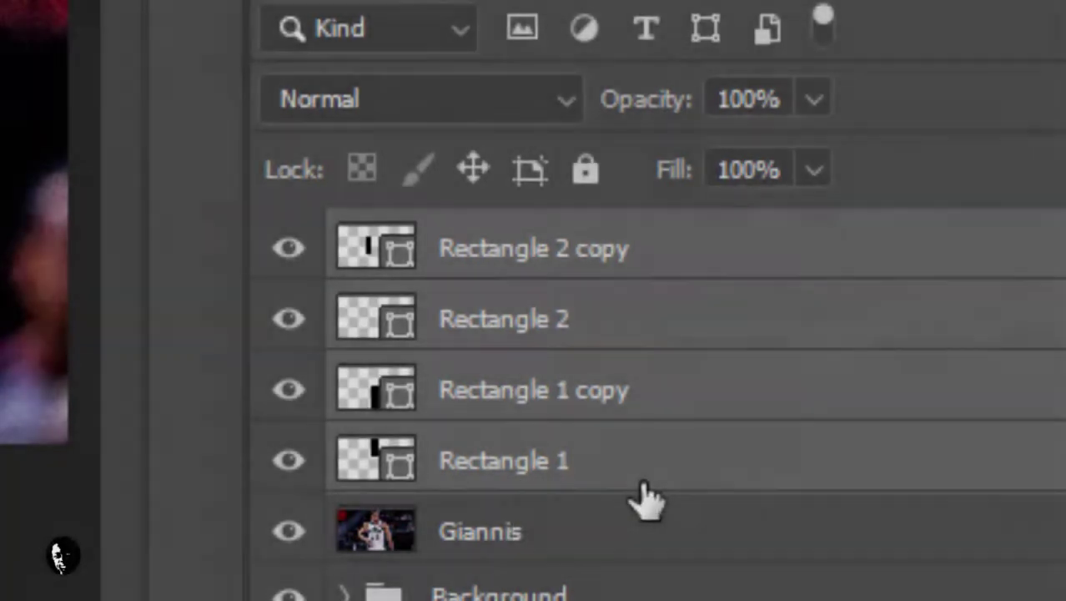
pyautogui.hotkey('ctrl', 'g')
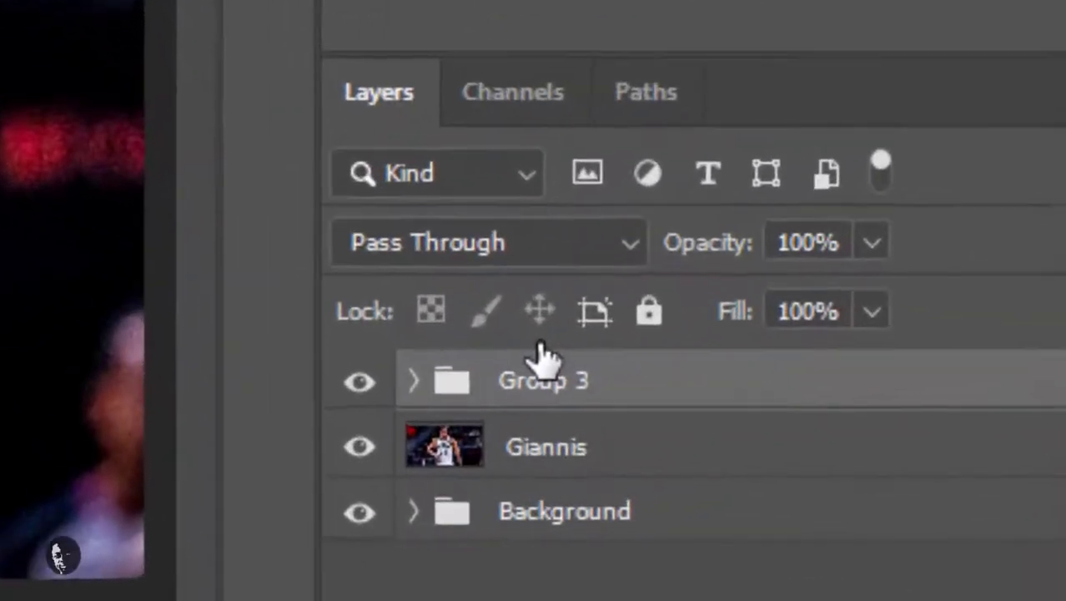
pyautogui.hotkey('ctrl', 'j')
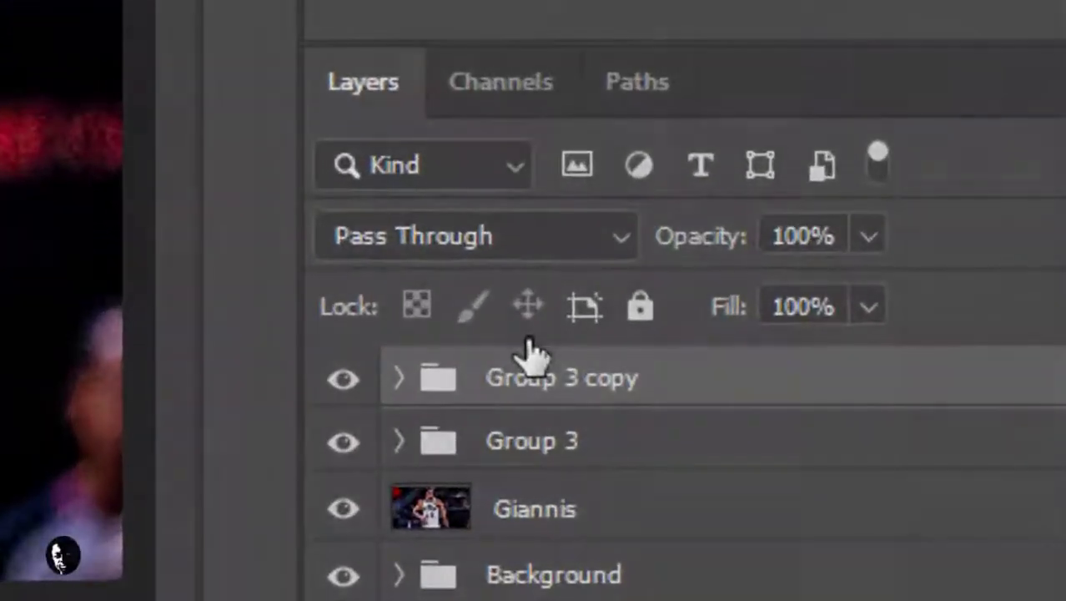
pyautogui.hotkey('ctrl', 'e')
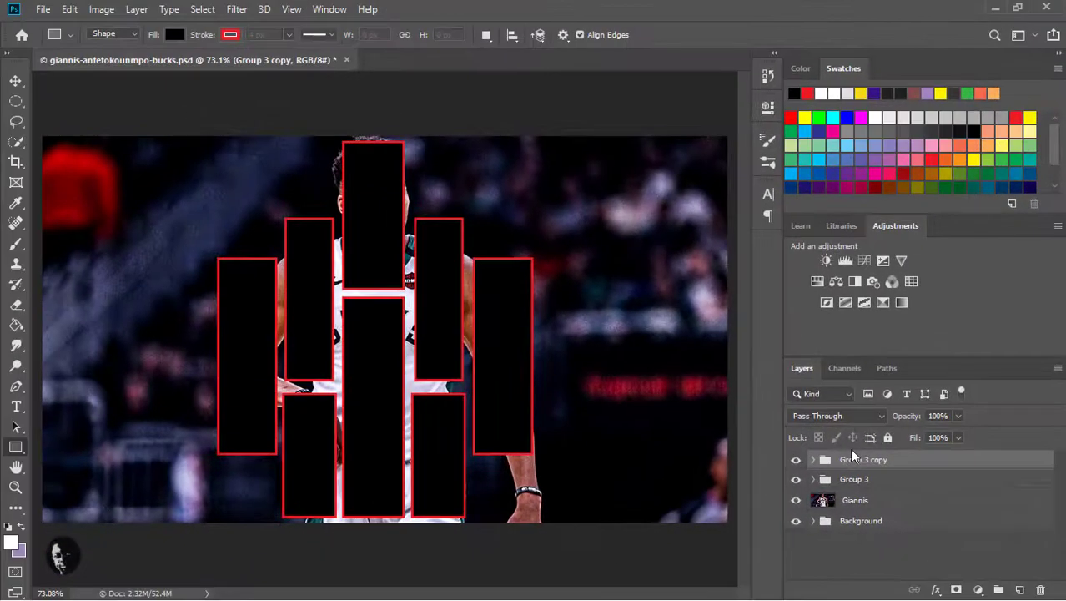
# Hide Group 3 and give Group 3 copy a black (000000) Color Overlay.
pyautogui.click(796, 482)
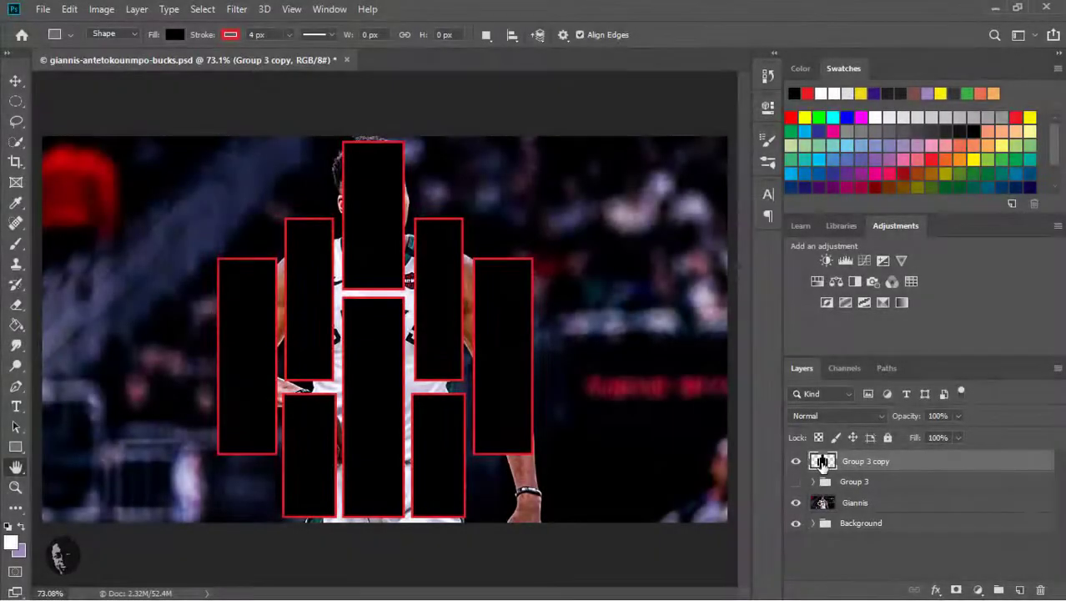
pyautogui.doubleClick(822, 461)
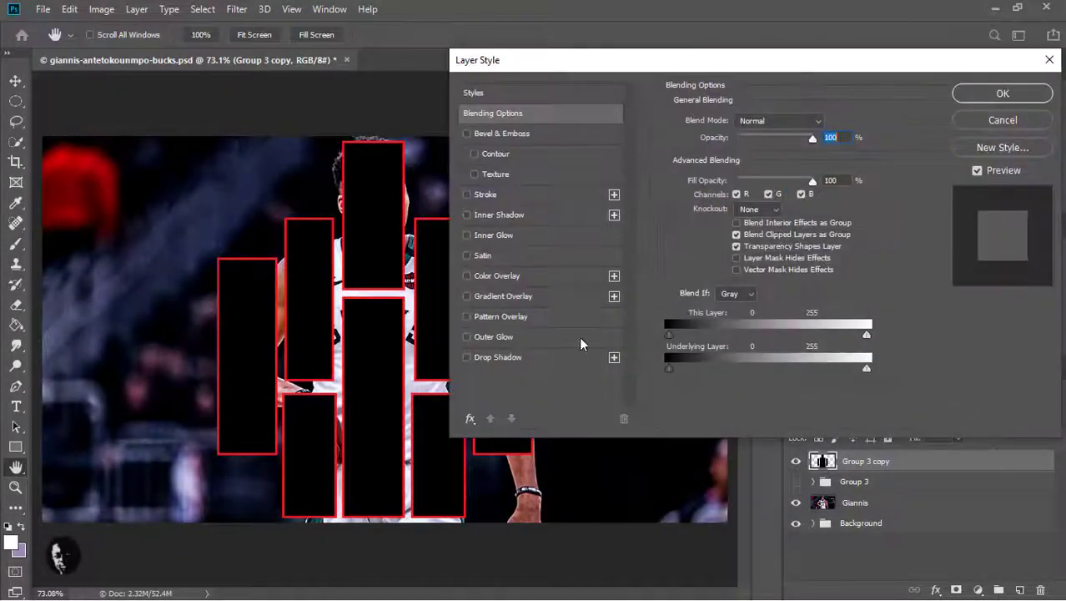
pyautogui.click(497, 278)
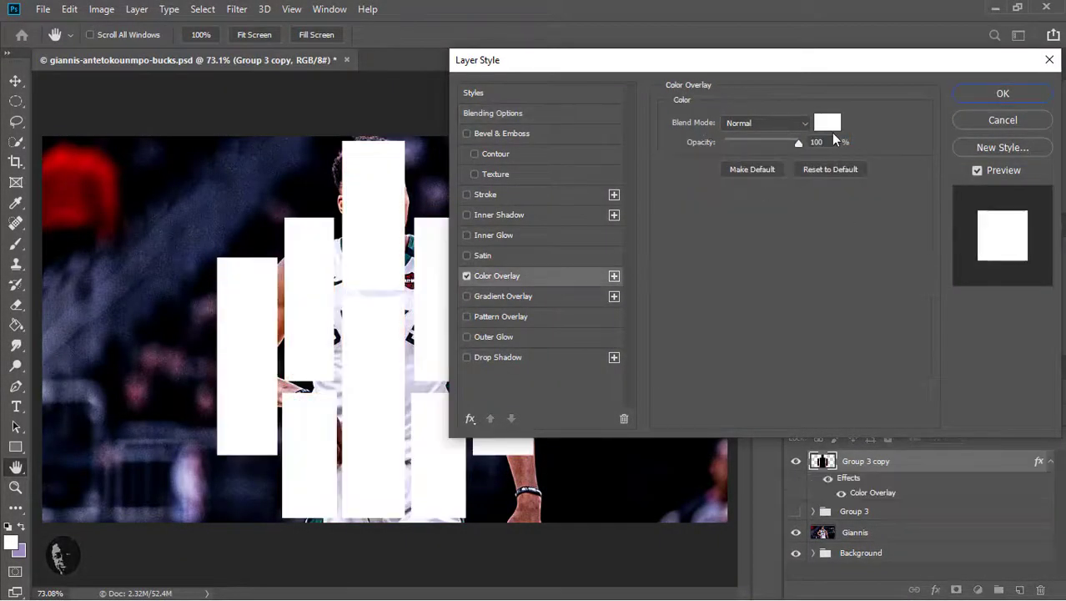
pyautogui.click(828, 123)
pyautogui.write('000000')
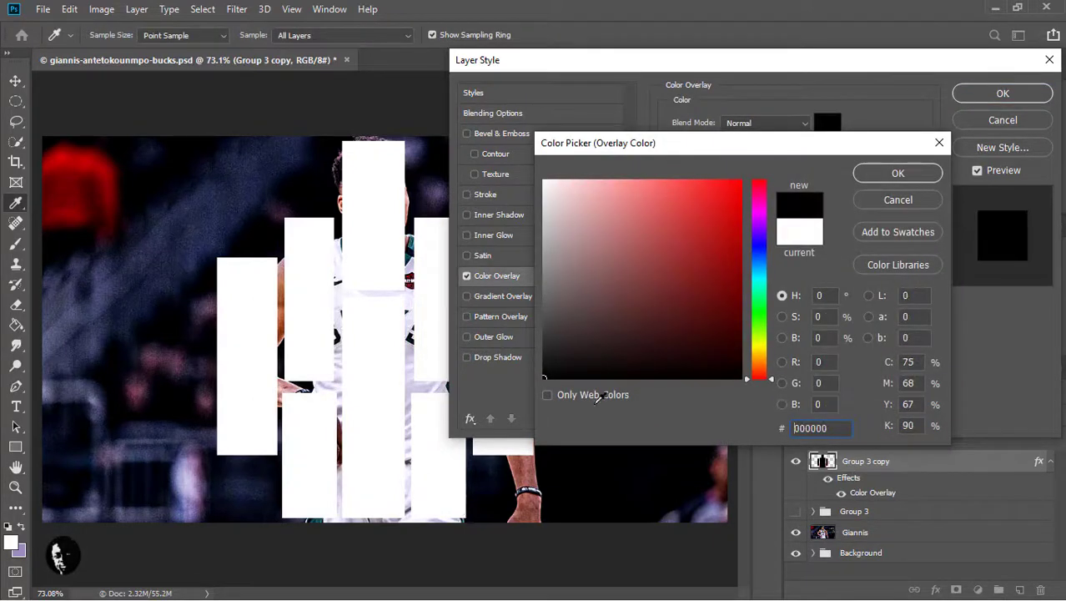
pyautogui.click(896, 174)
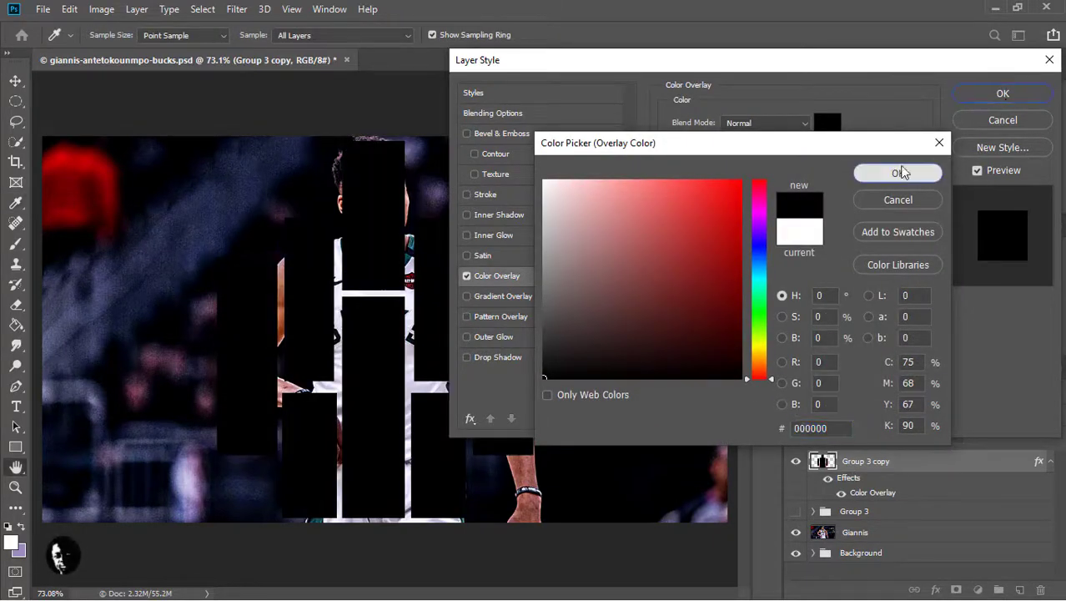
pyautogui.click(1003, 94)
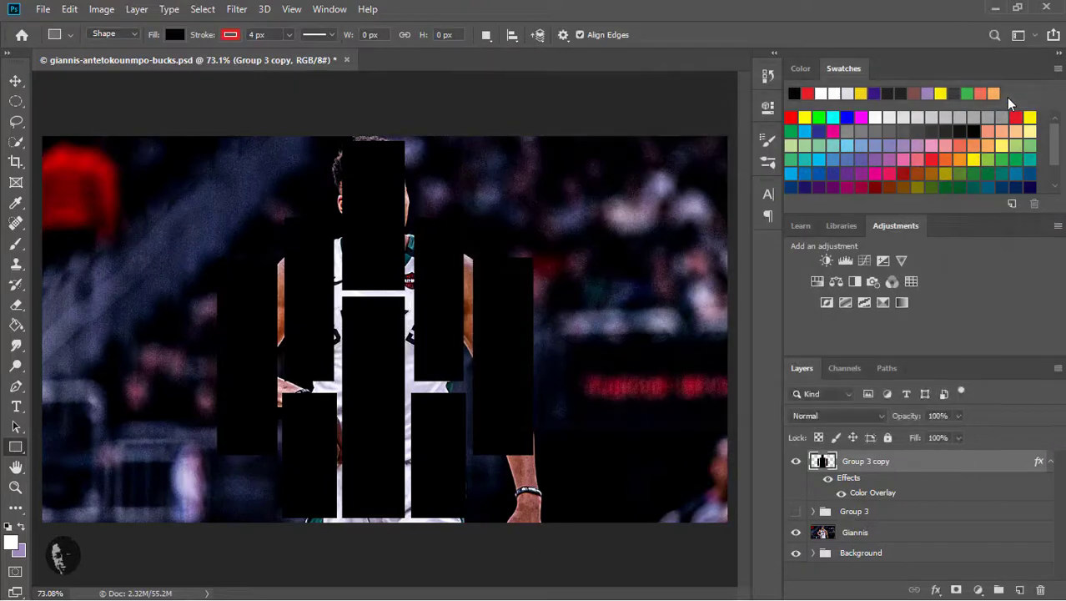
# Duplicate the overlaid layer and set the lower copy's overlay colour to white (ffffff).
pyautogui.hotkey('ctrl', 'j')
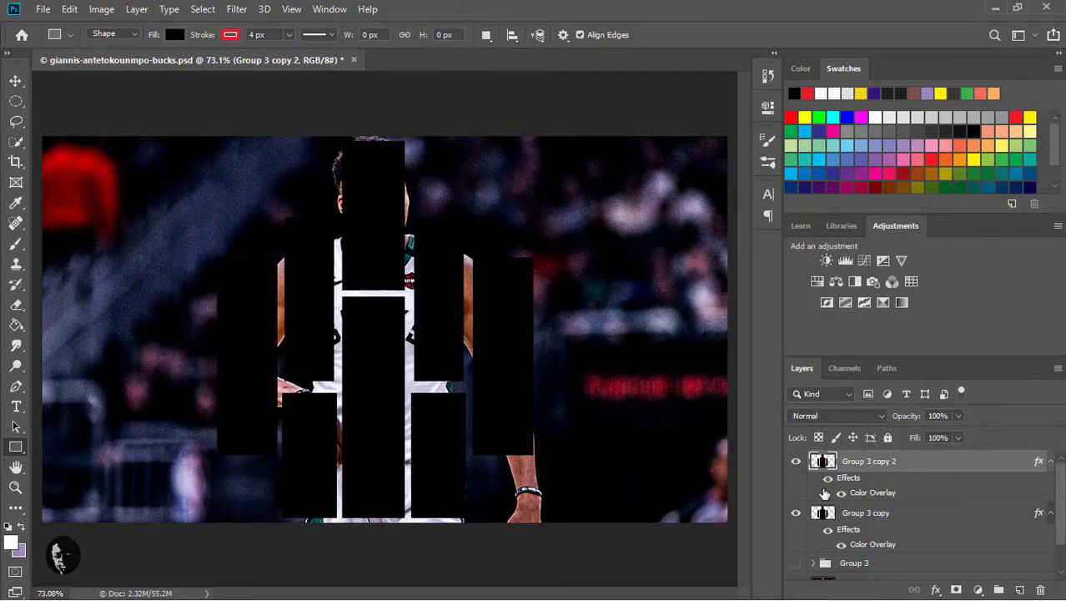
pyautogui.click(823, 514)
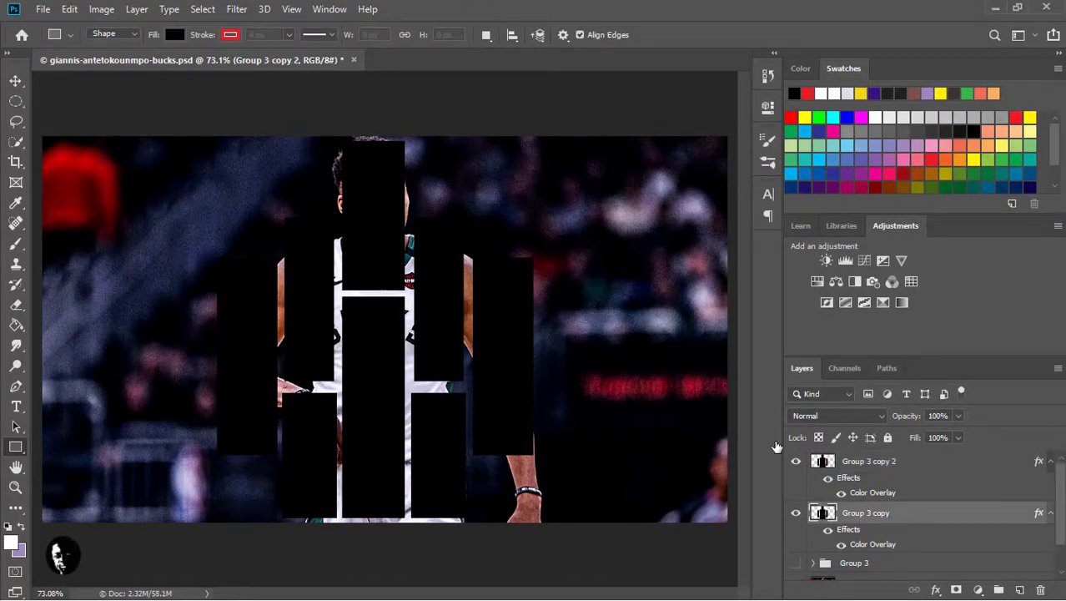
pyautogui.press('h')
pyautogui.doubleClick(959, 512)
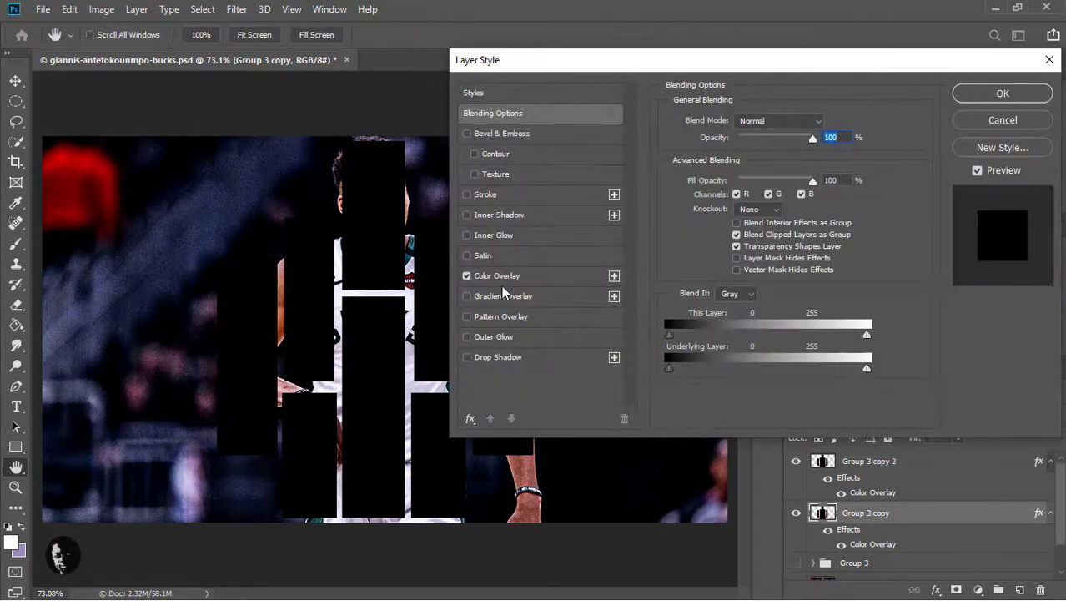
pyautogui.click(500, 276)
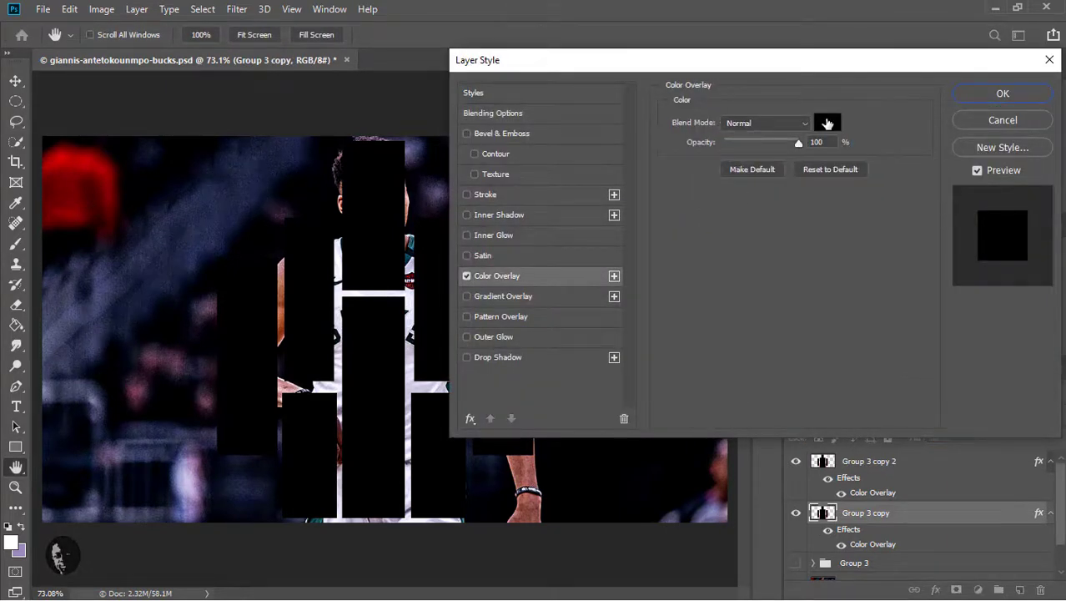
pyautogui.click(827, 123)
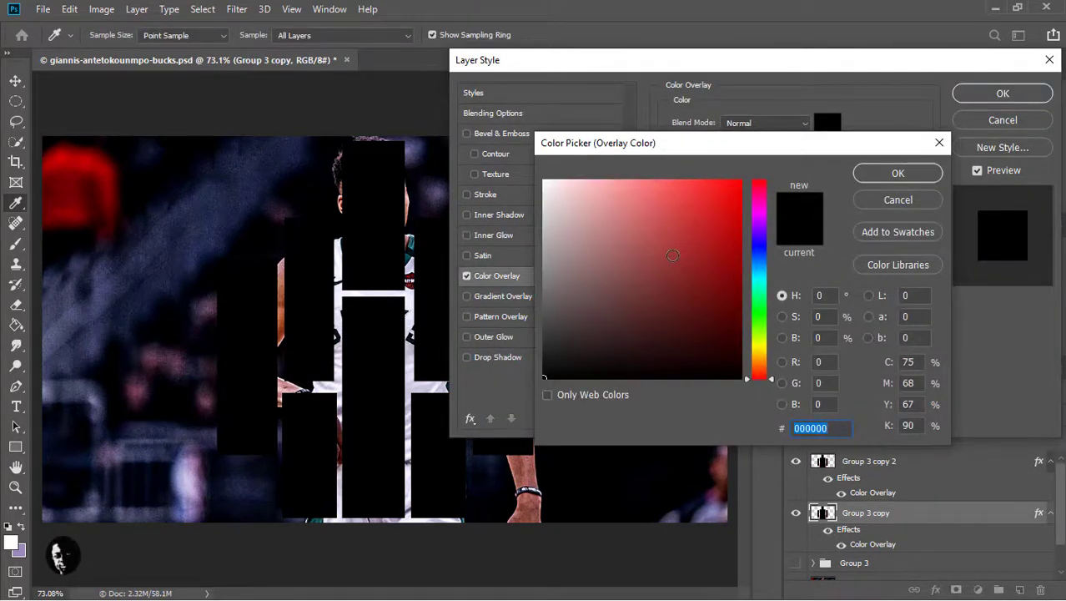
pyautogui.write('ffffff')
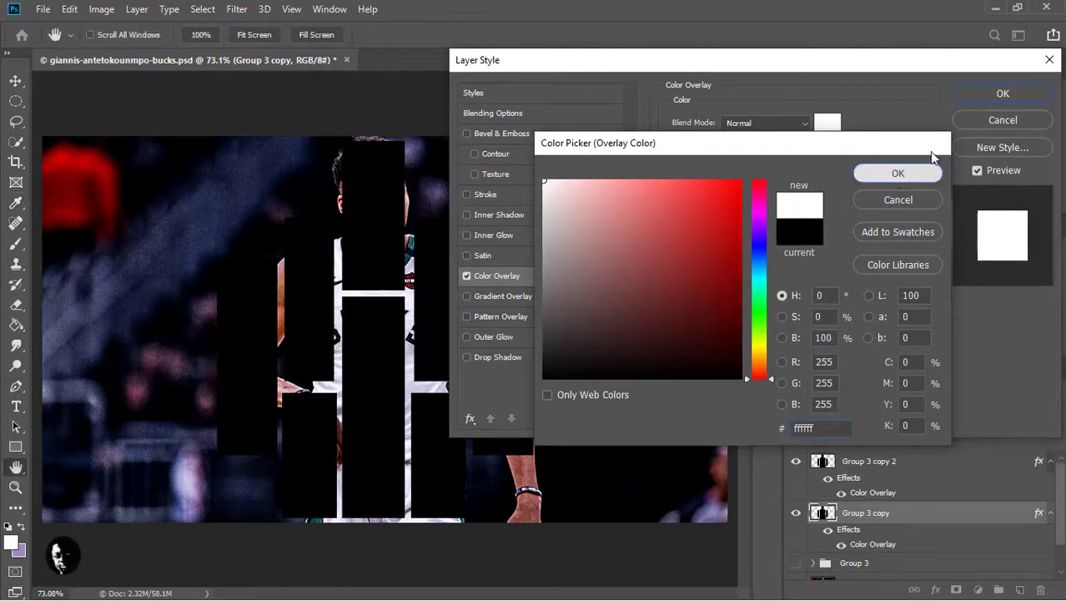
pyautogui.click(897, 174)
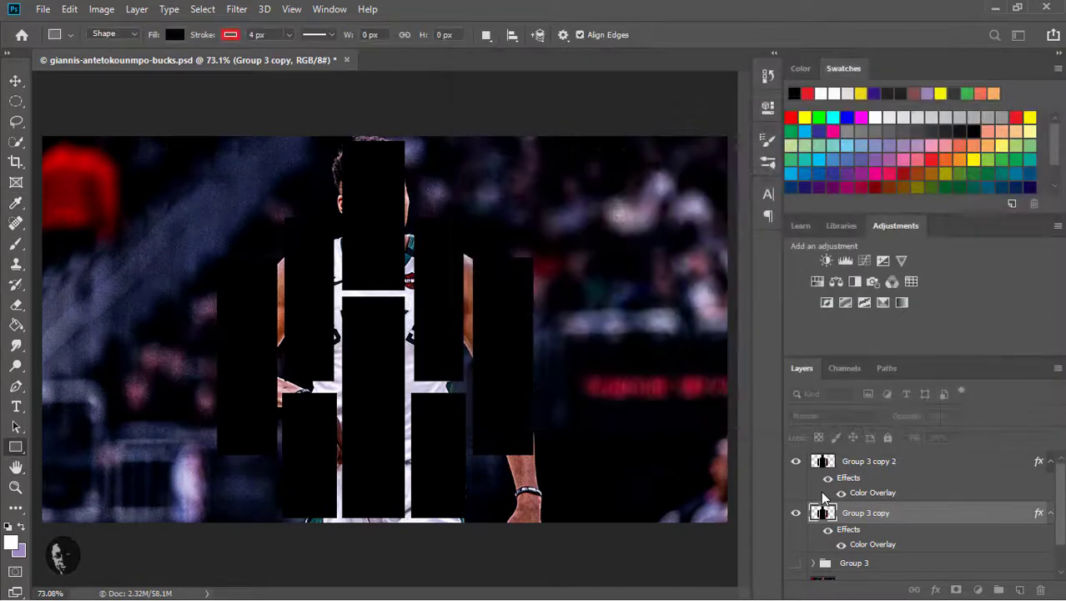
pyautogui.press('Return')
# Turn off the top copy's colour overlay and select the Background group.
pyautogui.click(827, 479)
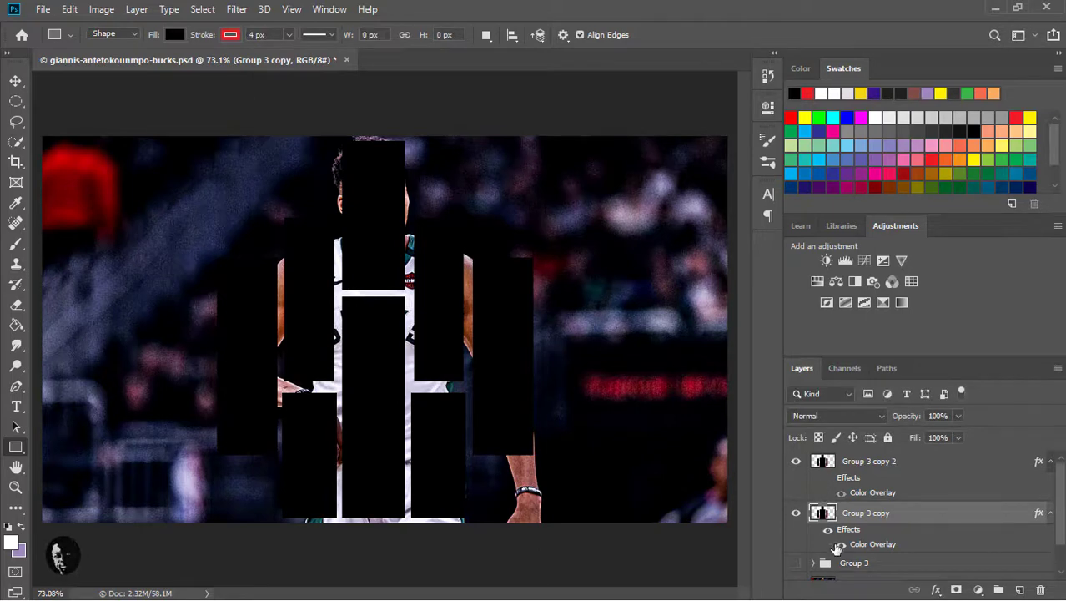
pyautogui.moveTo(1062, 472); pyautogui.dragTo(1062, 494)
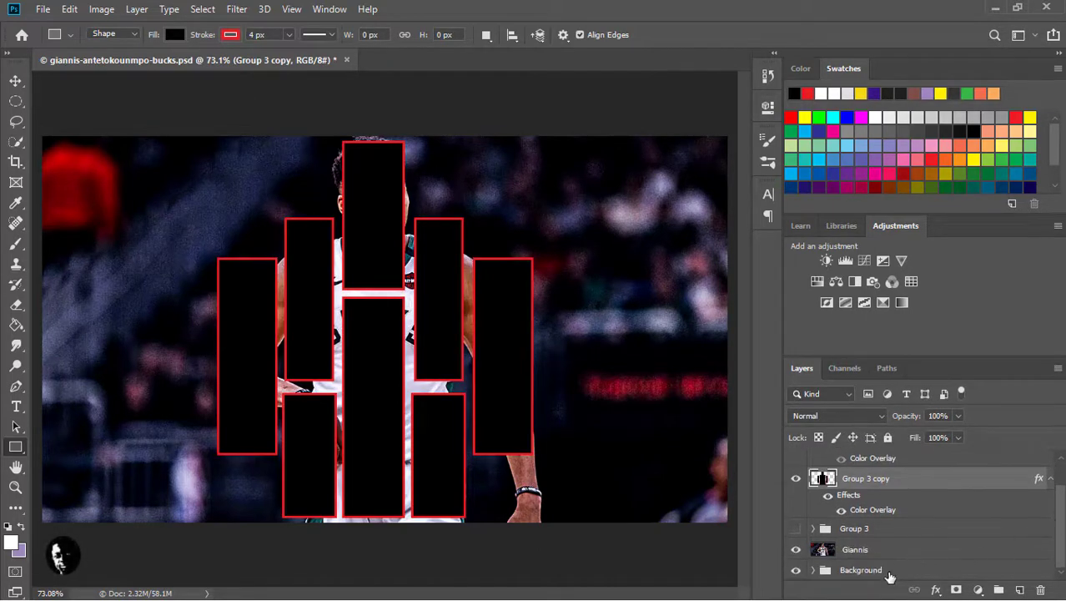
pyautogui.click(884, 571)
# Enlarge Group 3 copy to about 104% from its centre so white borders frame the bars.
pyautogui.click(860, 482)
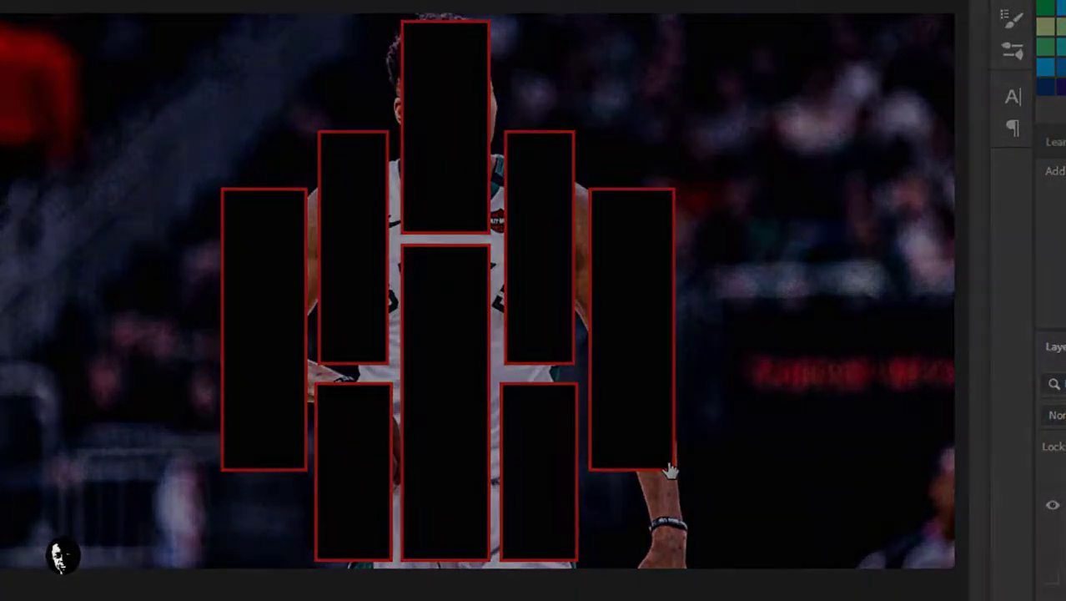
pyautogui.hotkey('ctrl', 't')
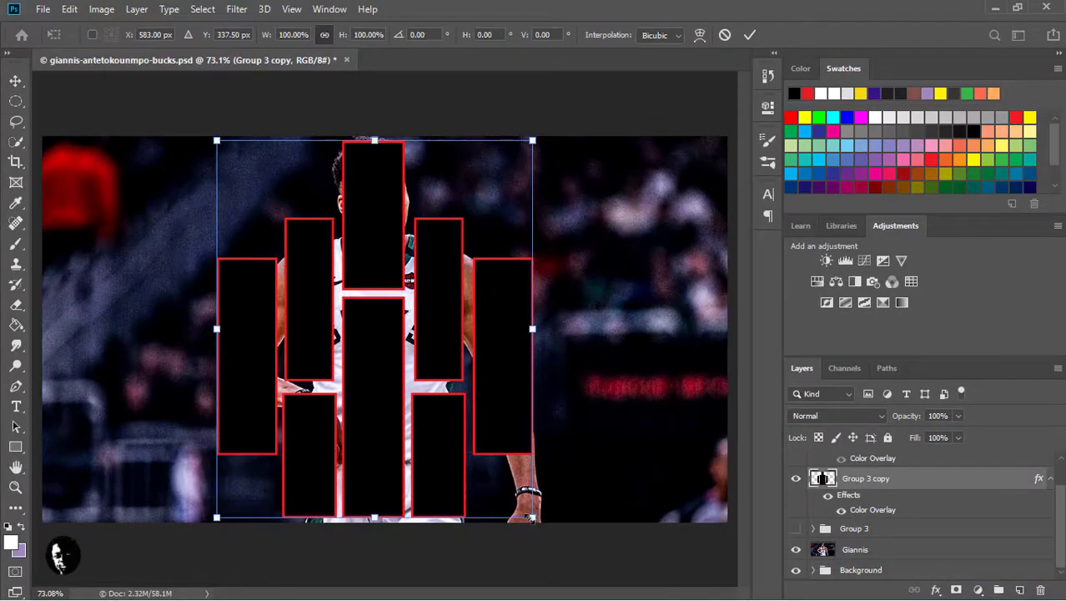
pyautogui.moveTo(532, 517); pyautogui.dragTo(537, 523)
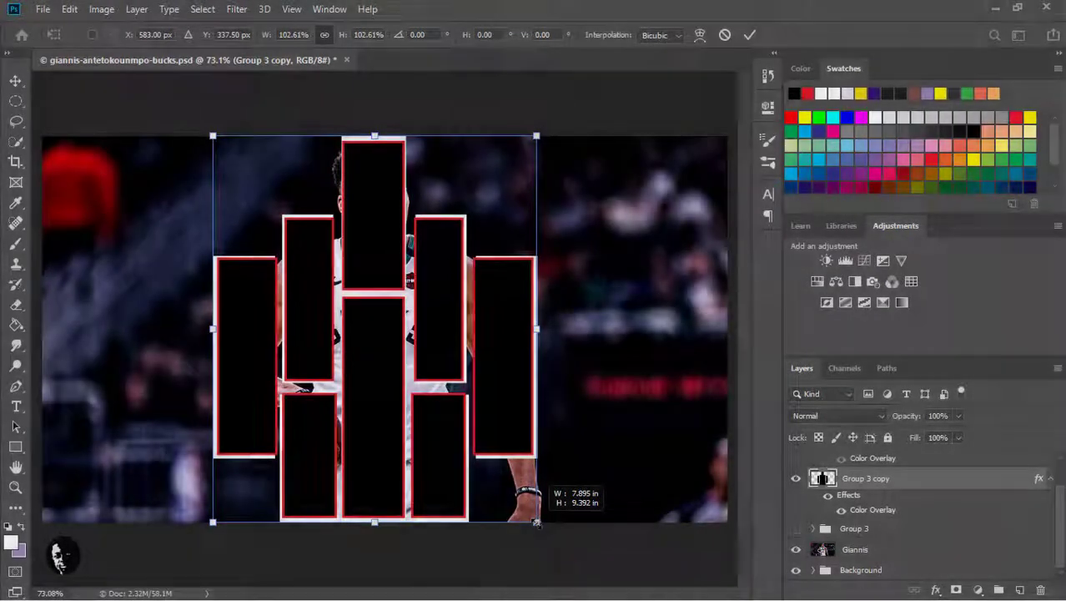
pyautogui.moveTo(536, 522); pyautogui.dragTo(538, 524)
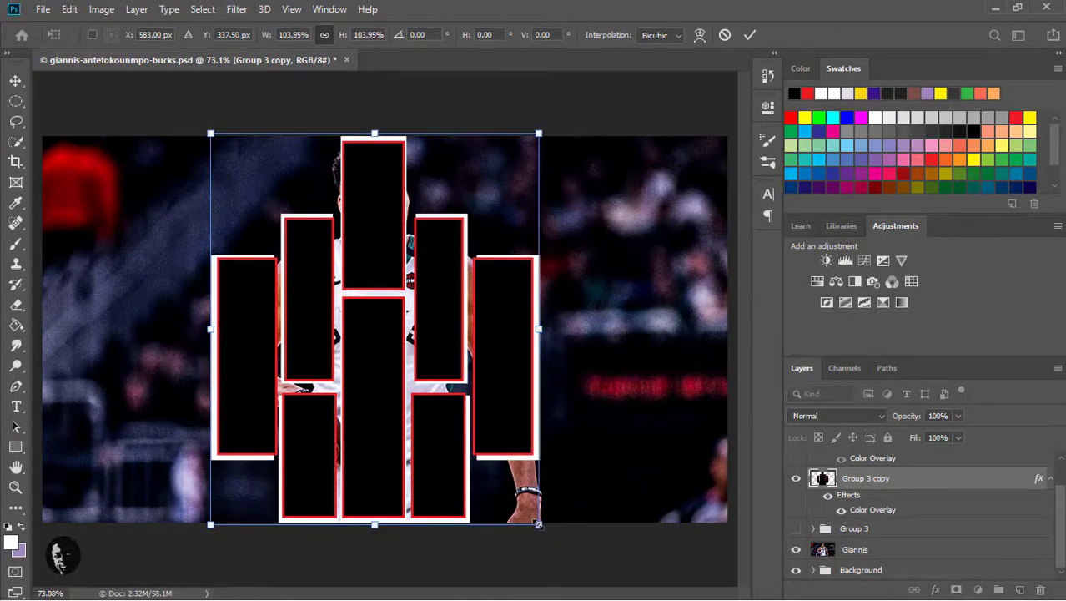
pyautogui.press('Return')
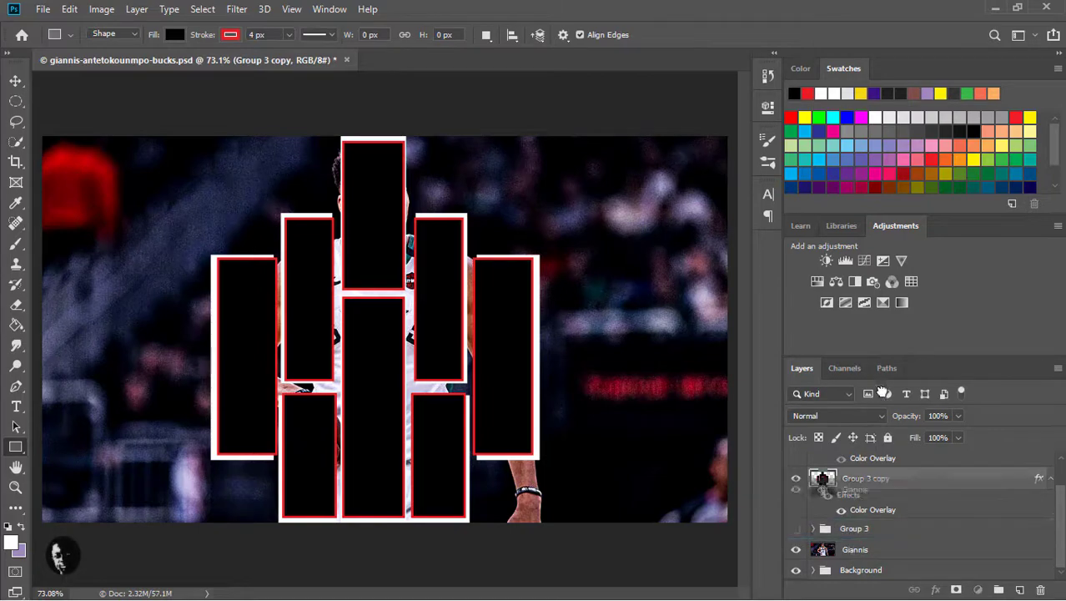
pyautogui.hotkey('ctrl', 'j')
# Move the Giannis layer to the top and clip it to the bar layers below.
pyautogui.moveTo(871, 439); pyautogui.dragTo(855, 464)
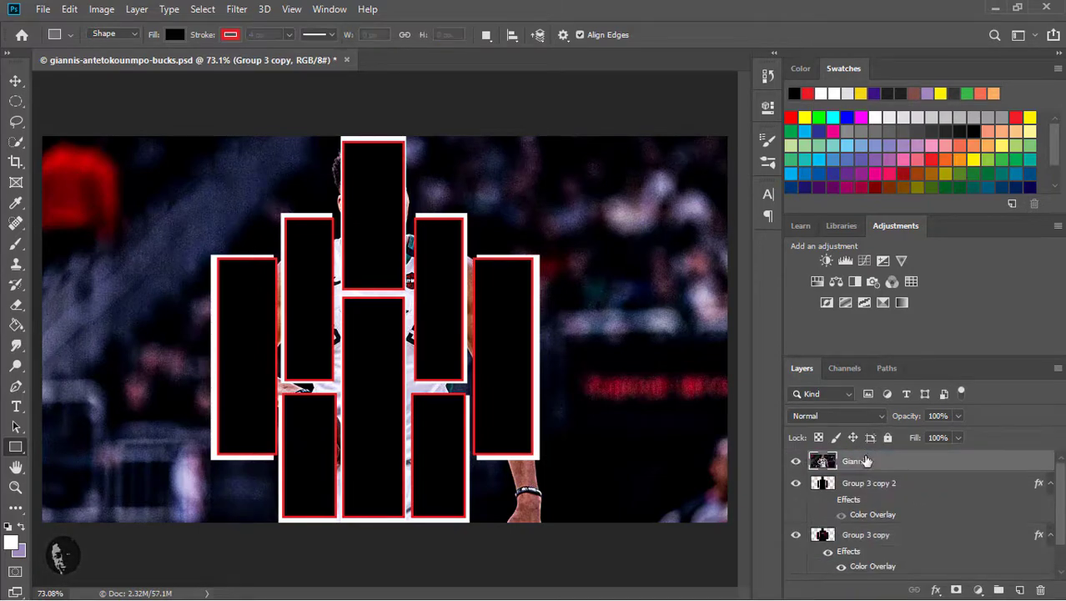
pyautogui.rightClick(850, 473)
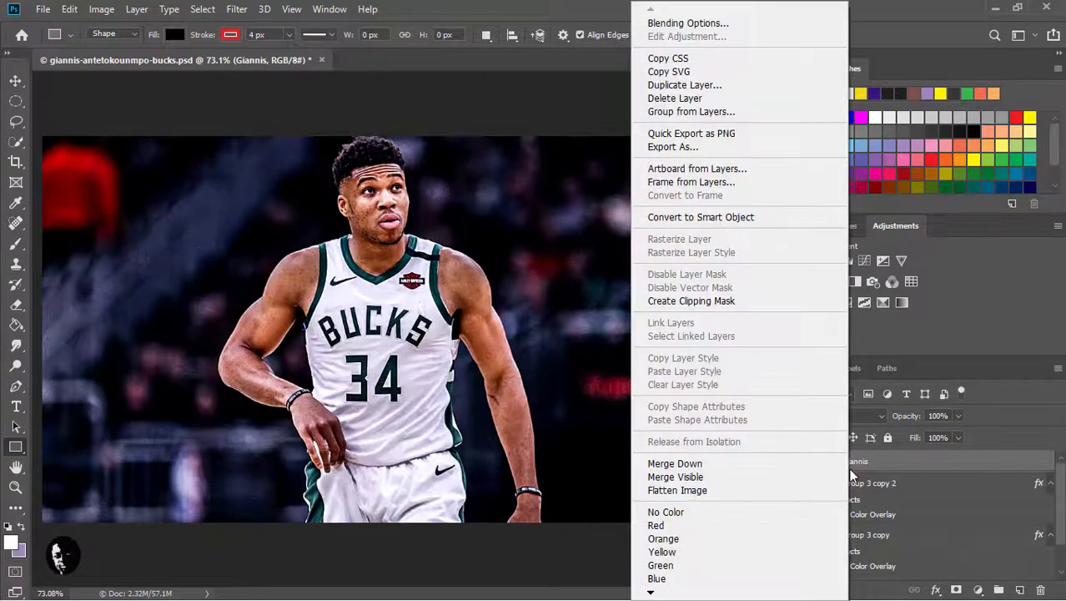
pyautogui.click(710, 302)
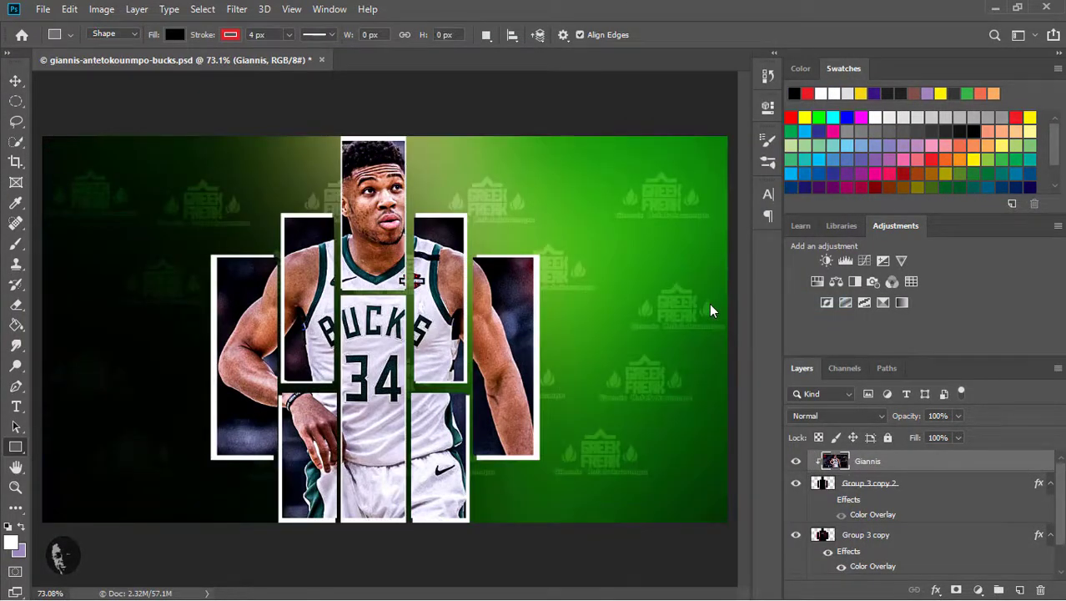